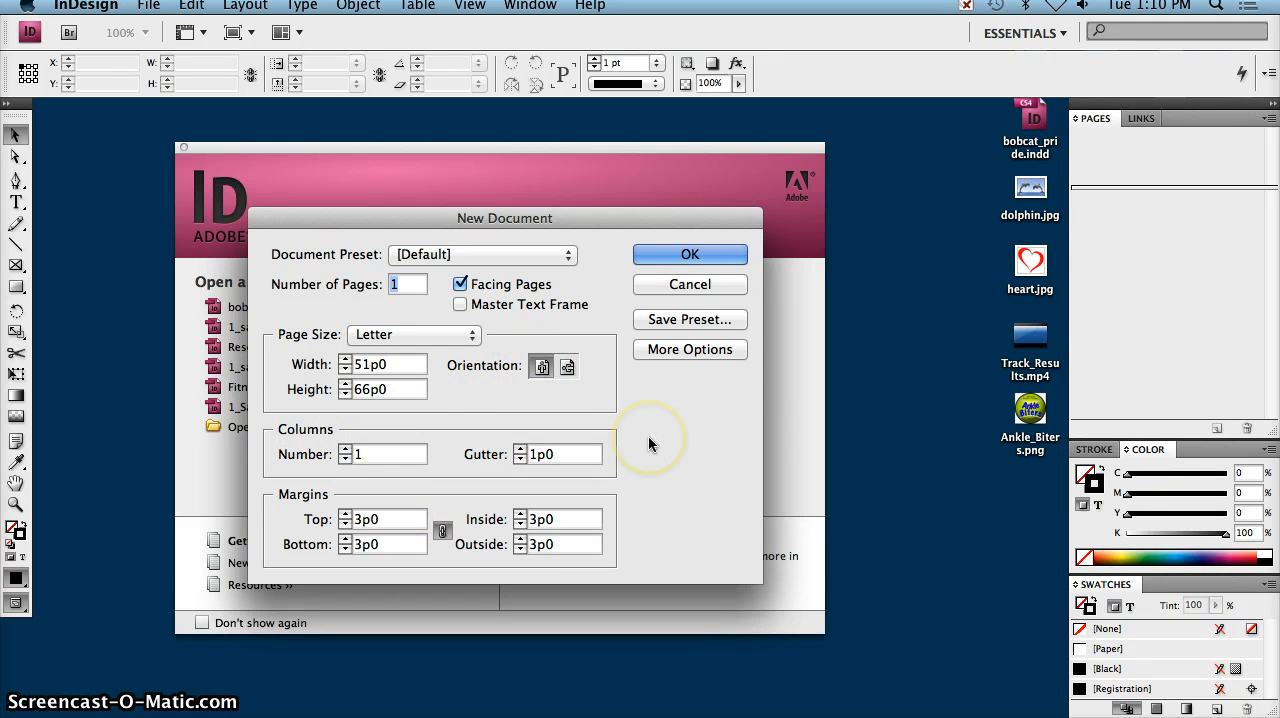
Step: Create a one-page Letter document with two columns, a 2p0 gutter and a 3p0 bleed on every side
click(344, 449)
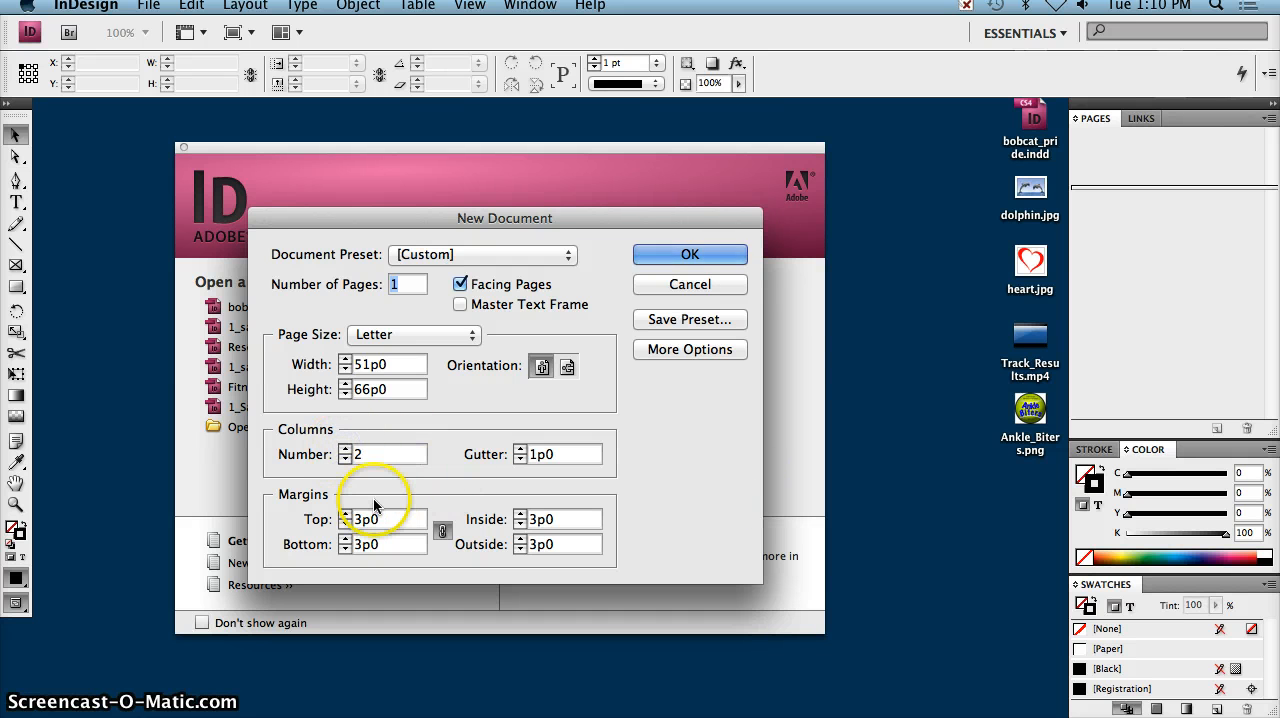
click(520, 449)
drag(567, 455, 461, 455)
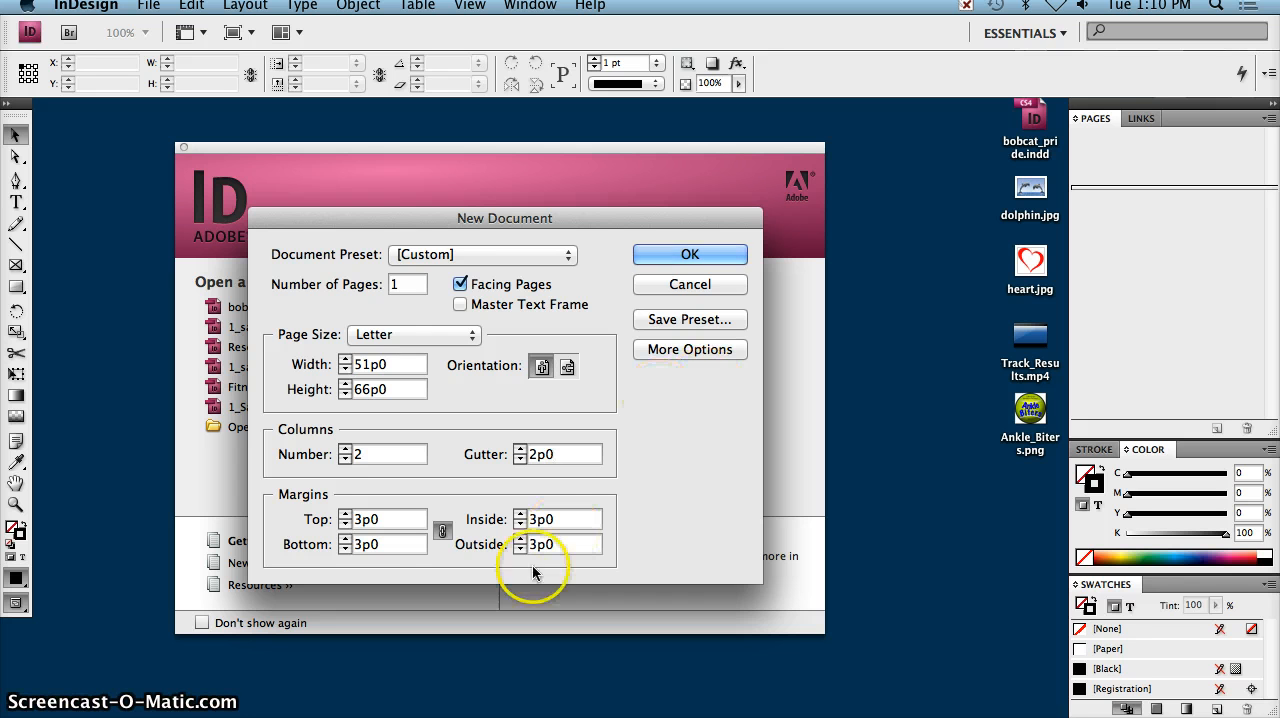
click(698, 352)
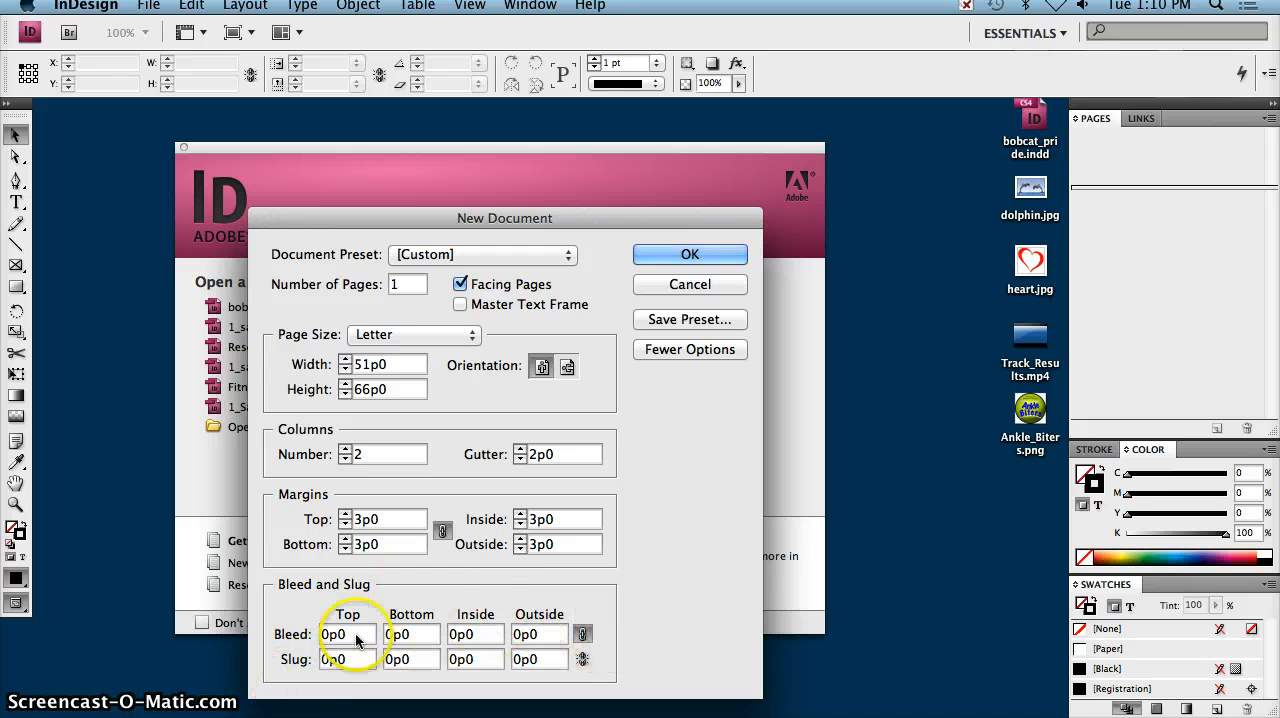
drag(329, 636, 263, 634)
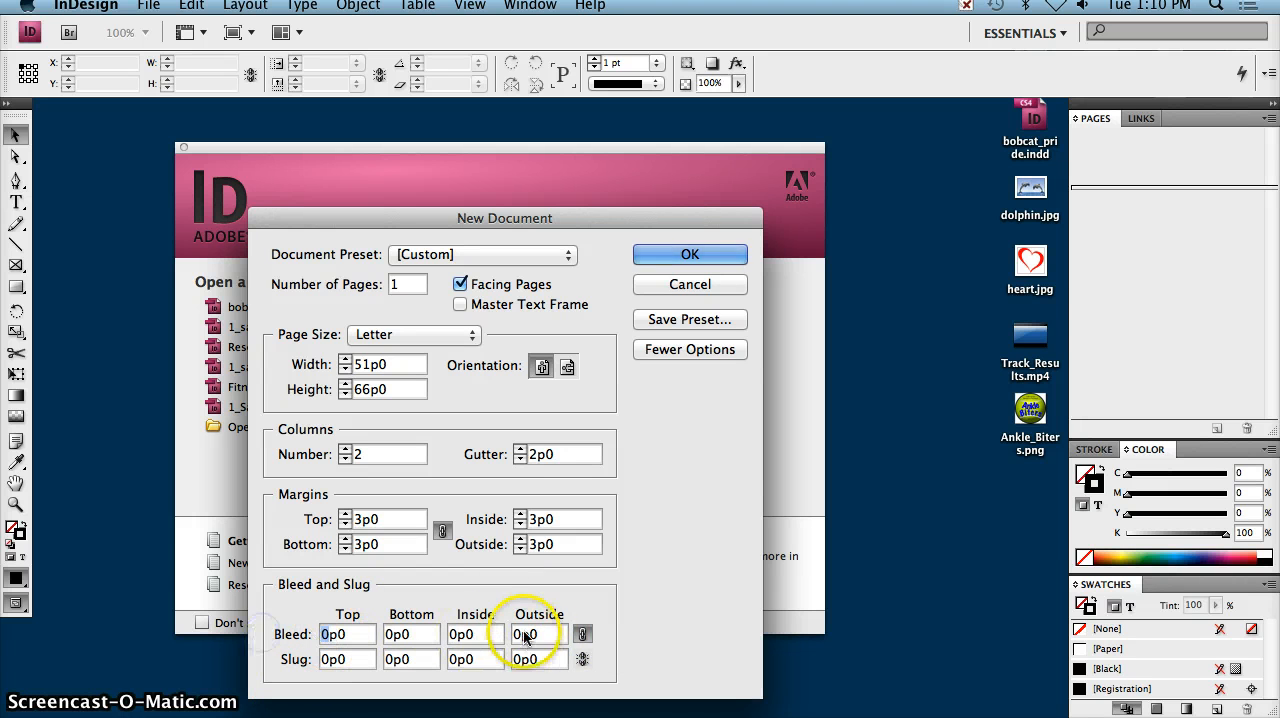
text(3)
key(Tab)
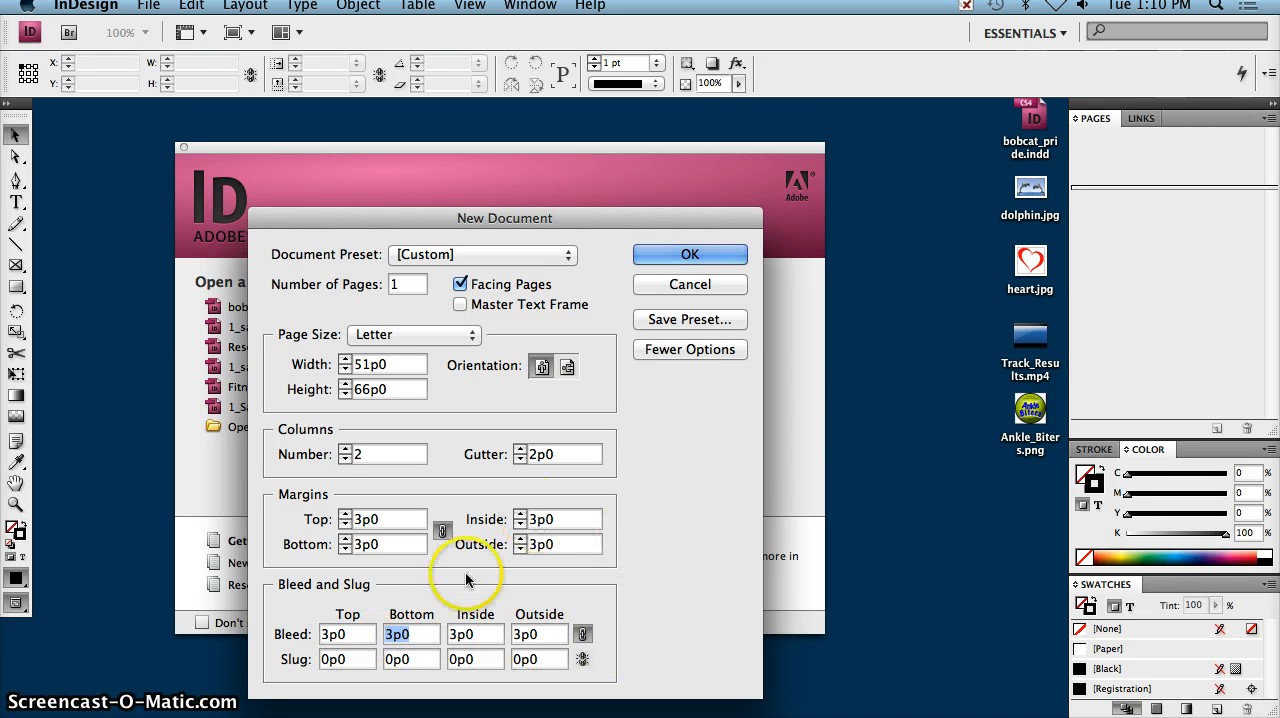
click(712, 254)
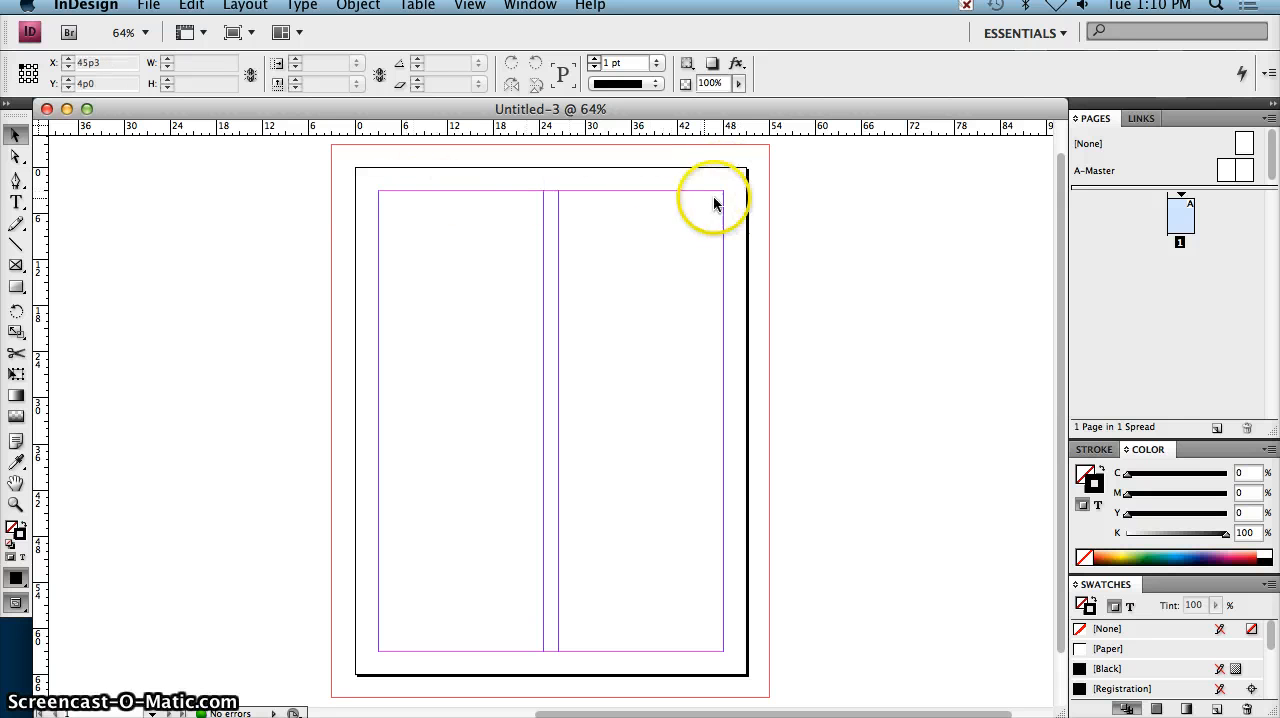
Step: Activate the Pen tool and make its black stroke the active color, with no fill
scroll(720, 517, right, 3)
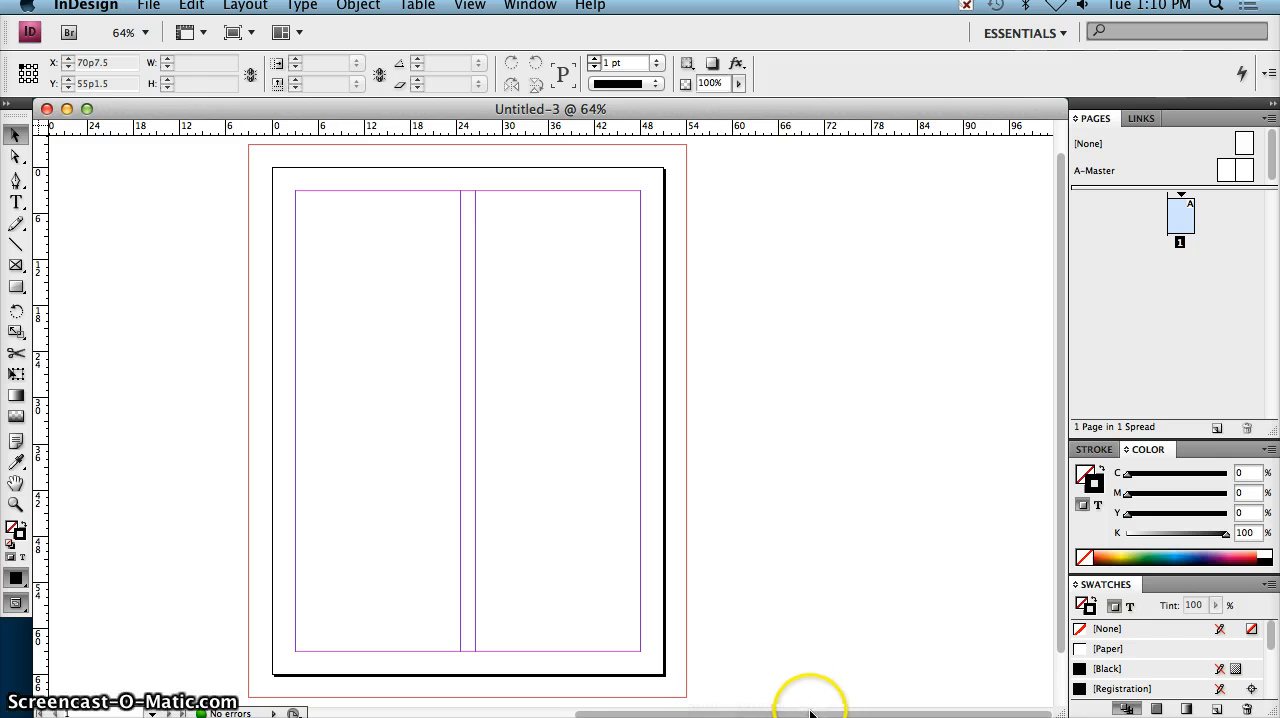
drag(810, 713, 784, 714)
mouse_move(1064, 711)
mouse_down()
mouse_move(530, 711)
mouse_move(1022, 681)
mouse_move(1066, 716)
mouse_up()
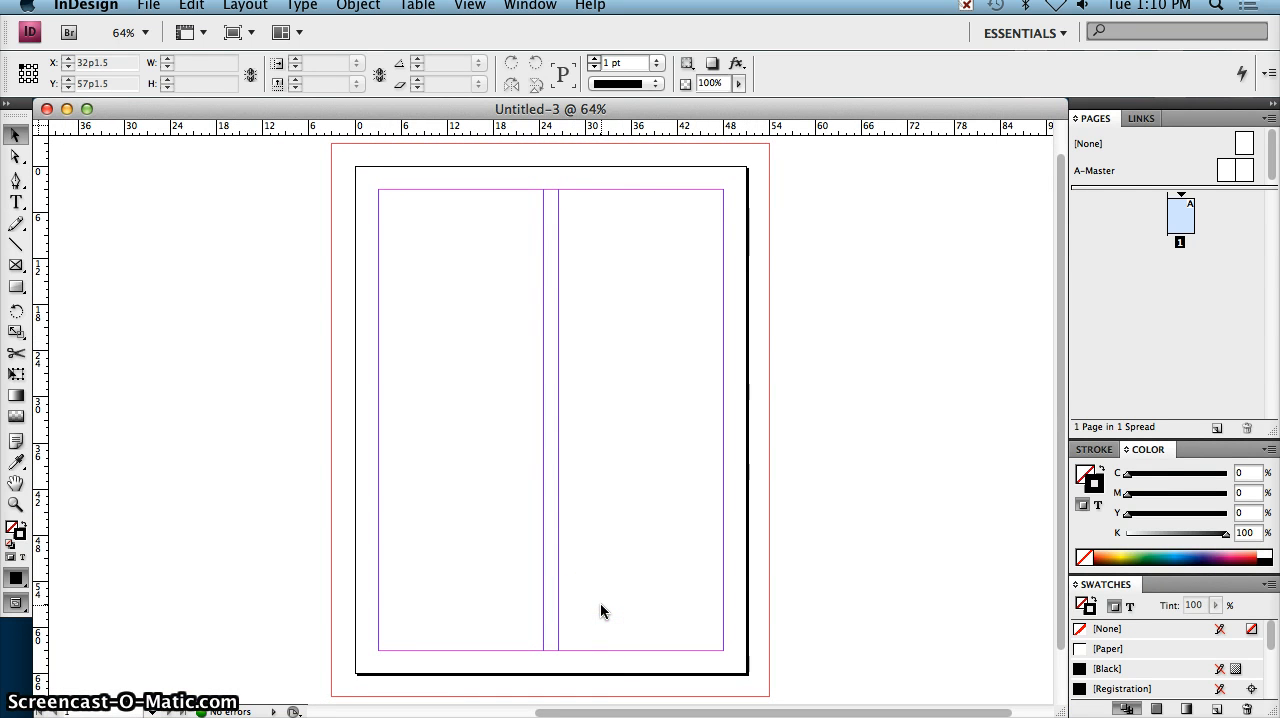
click(17, 184)
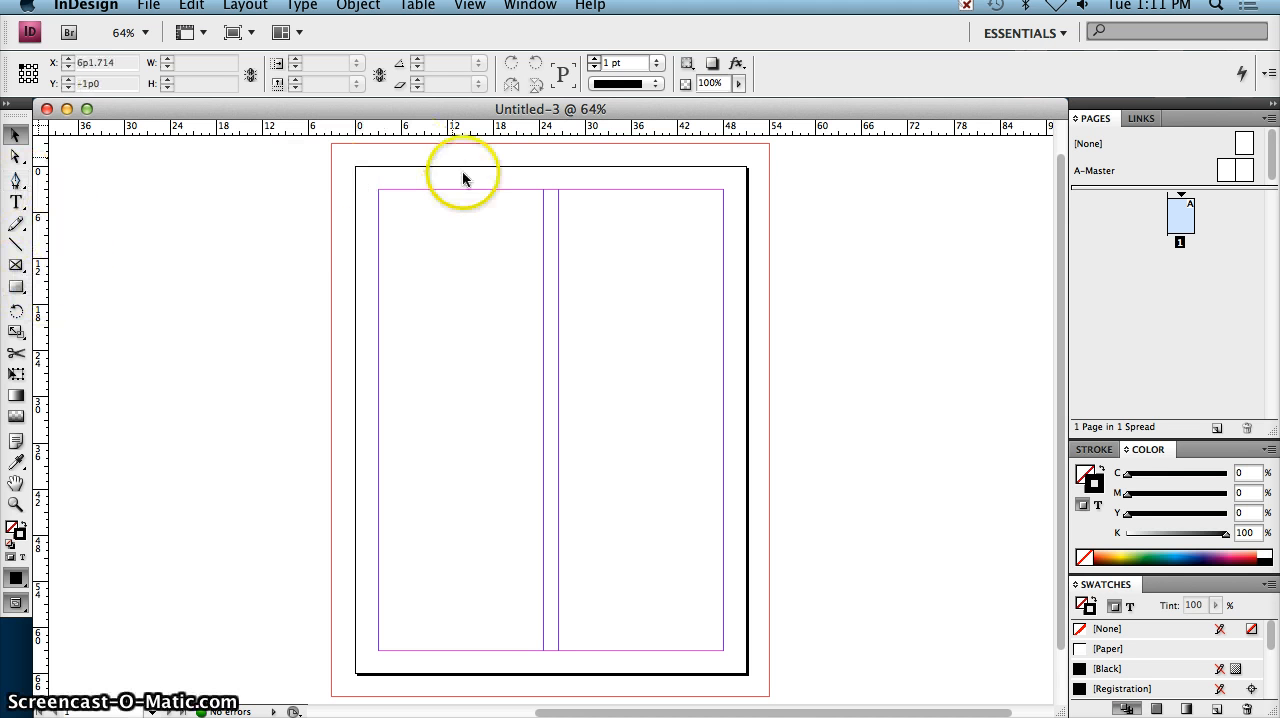
click(19, 180)
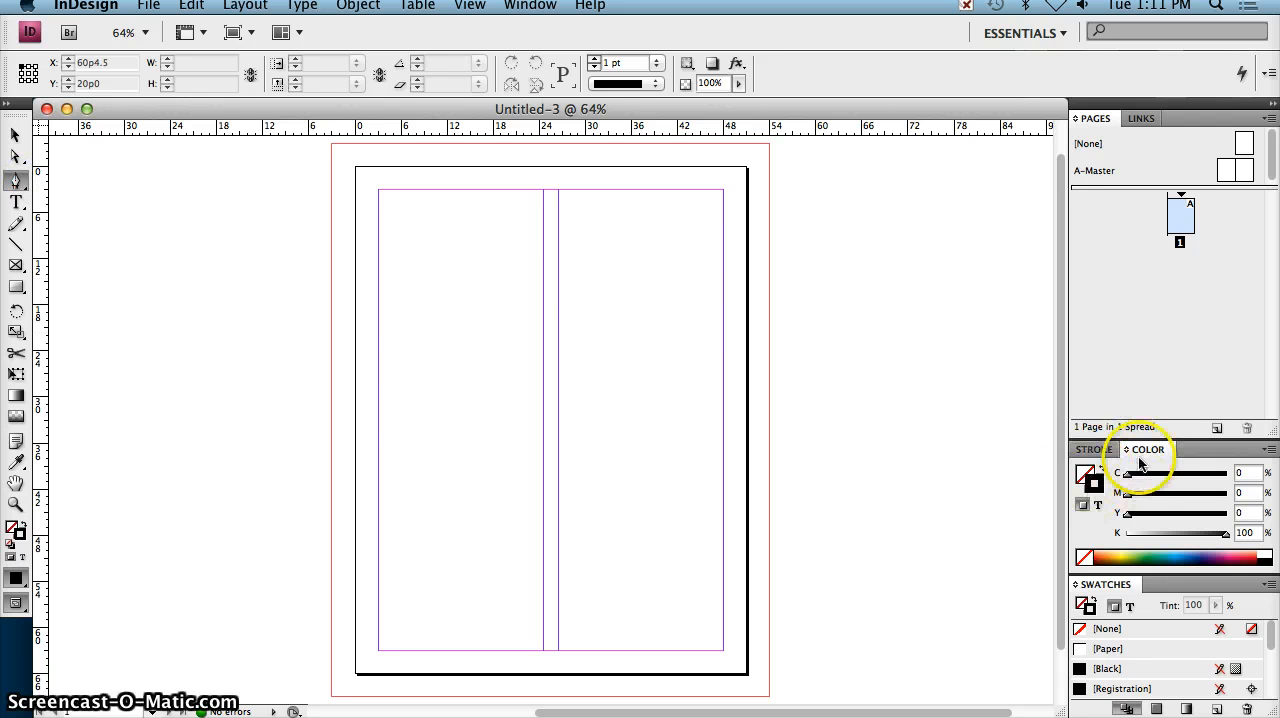
click(1081, 476)
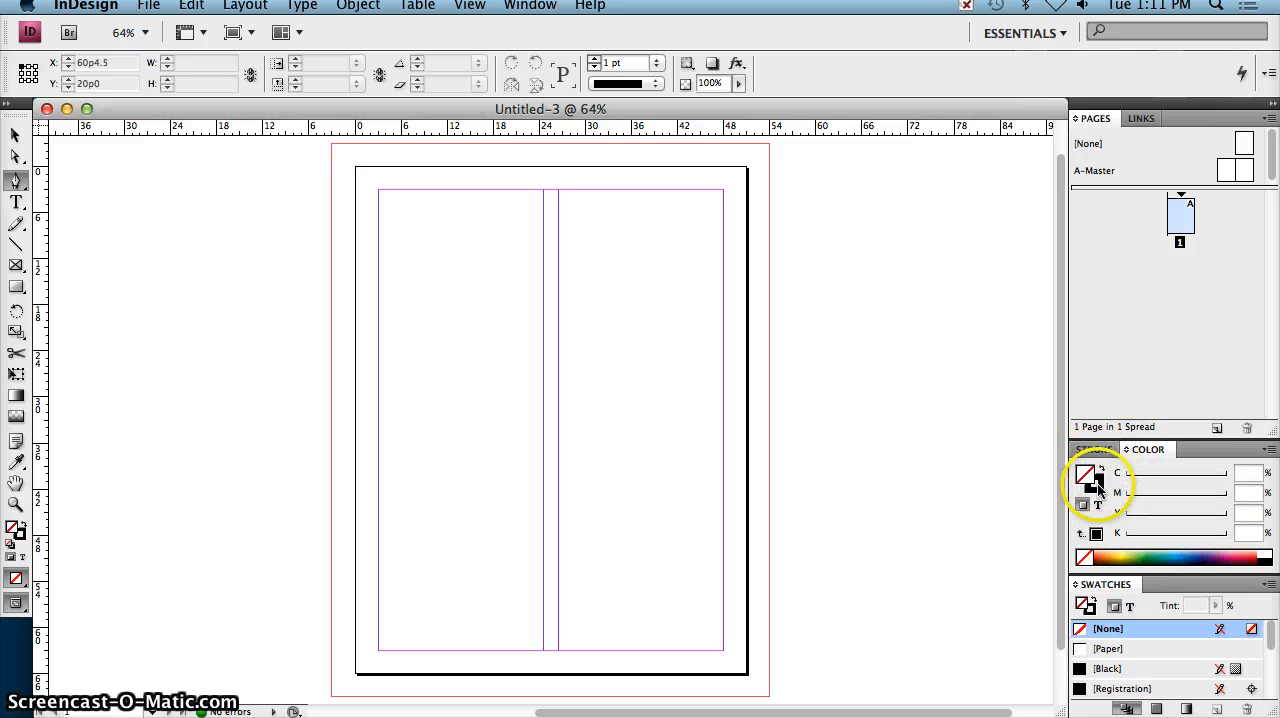
click(1097, 486)
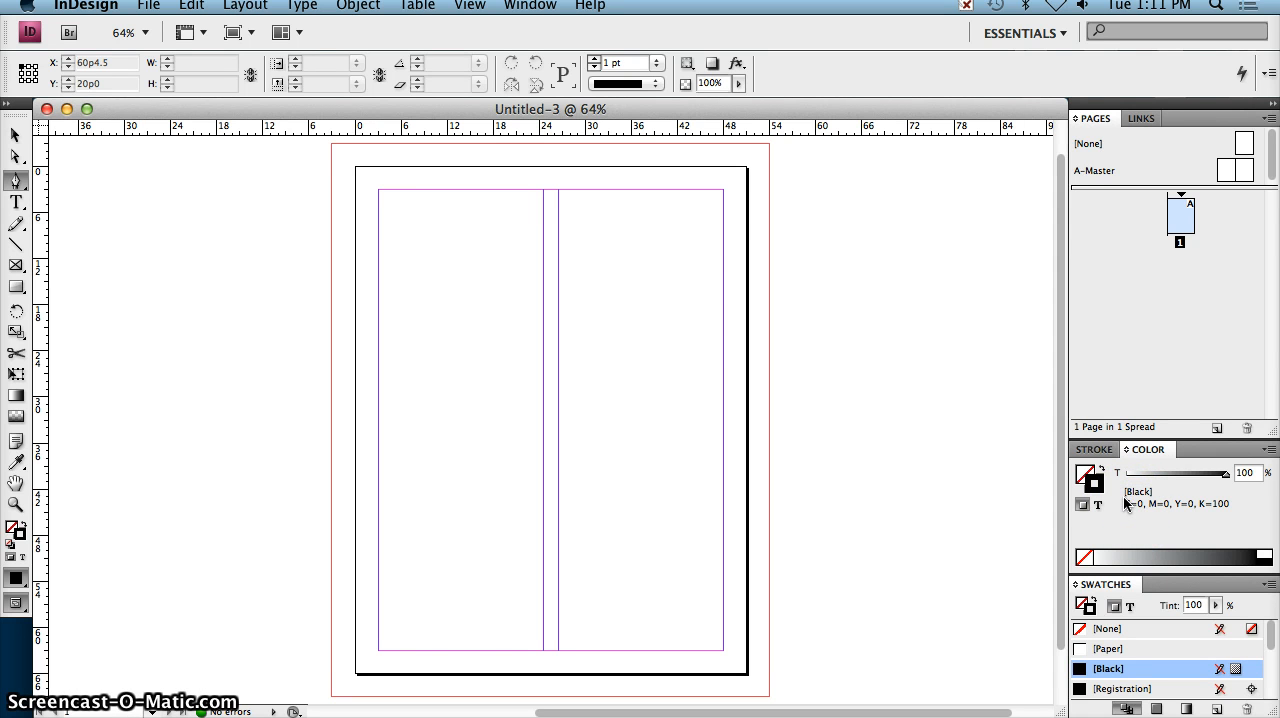
Step: Draw a curved path from the page's top-left corner, dipping at about 14p6, 6p1.5 and rising to a smooth point at about 25p6, 2p3.6
click(356, 168)
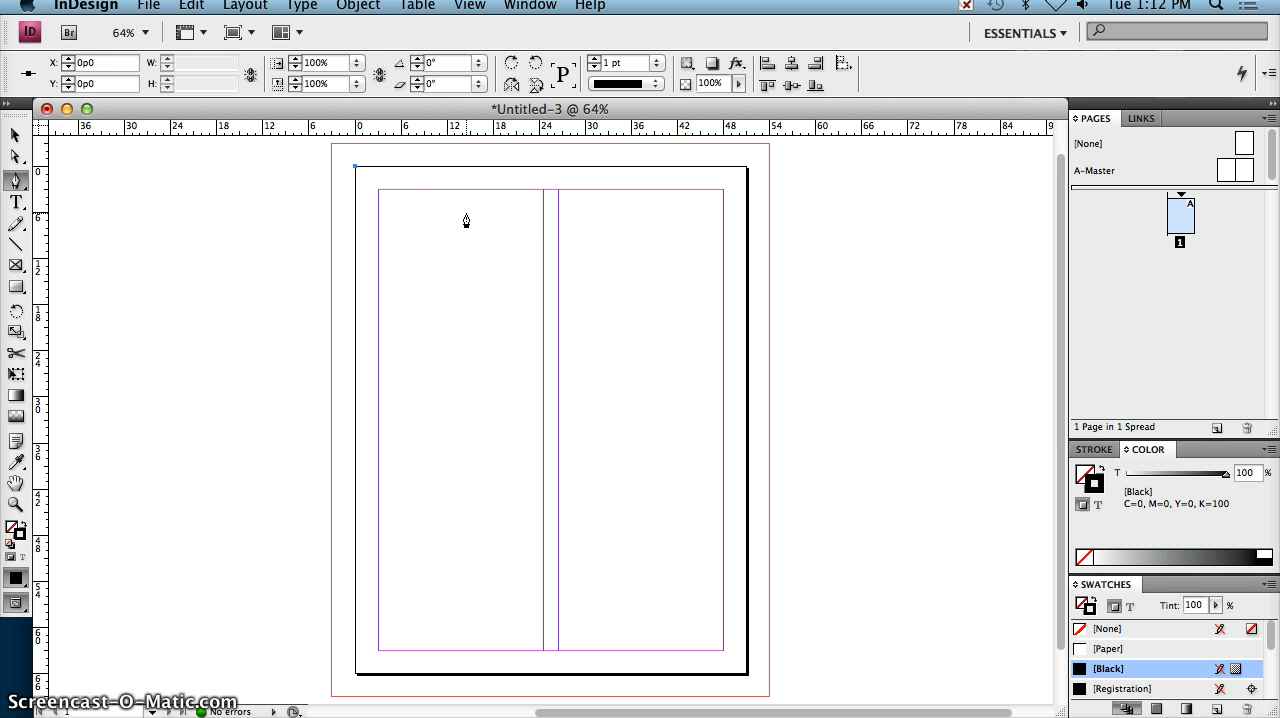
drag(466, 214, 534, 212)
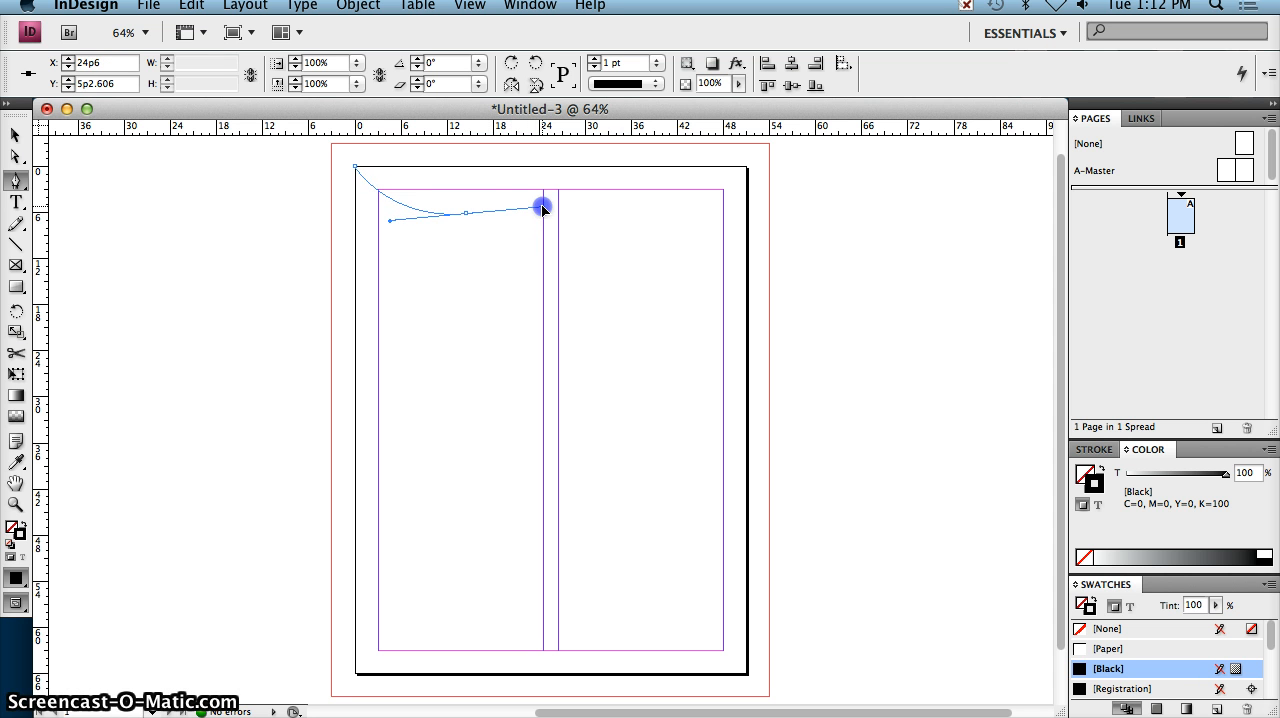
drag(542, 207, 541, 209)
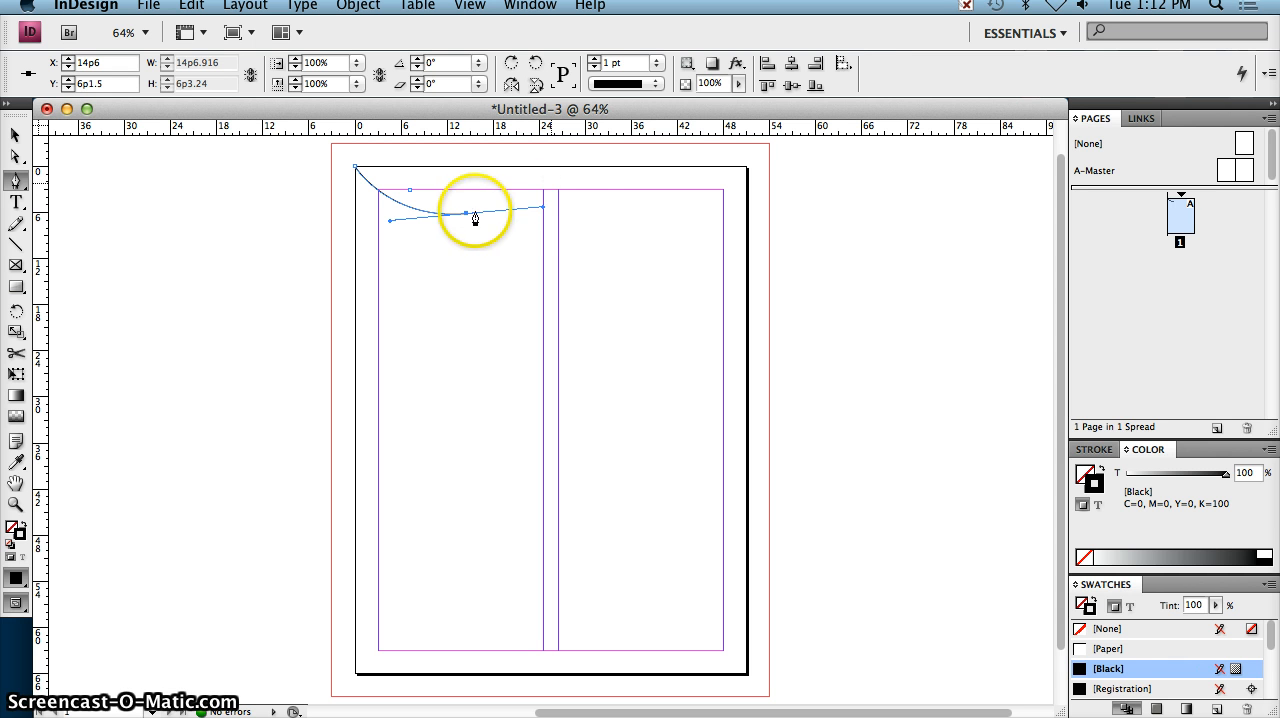
click(549, 187)
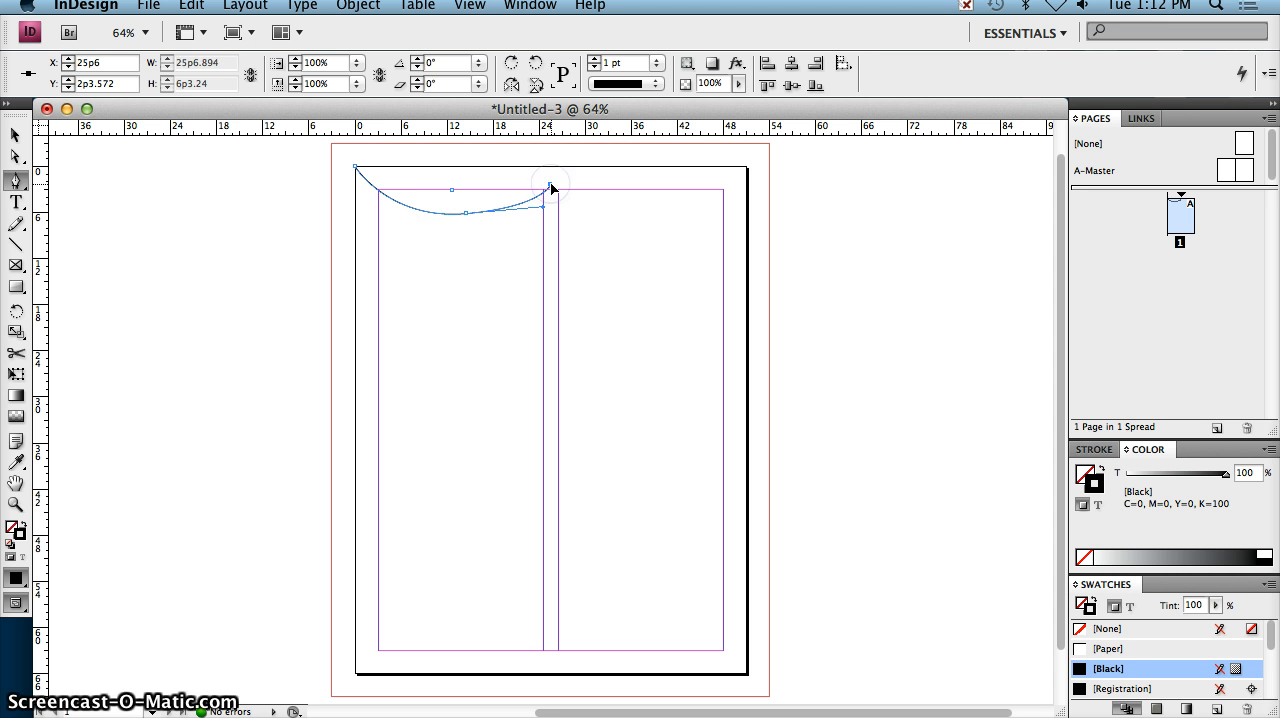
click(550, 187)
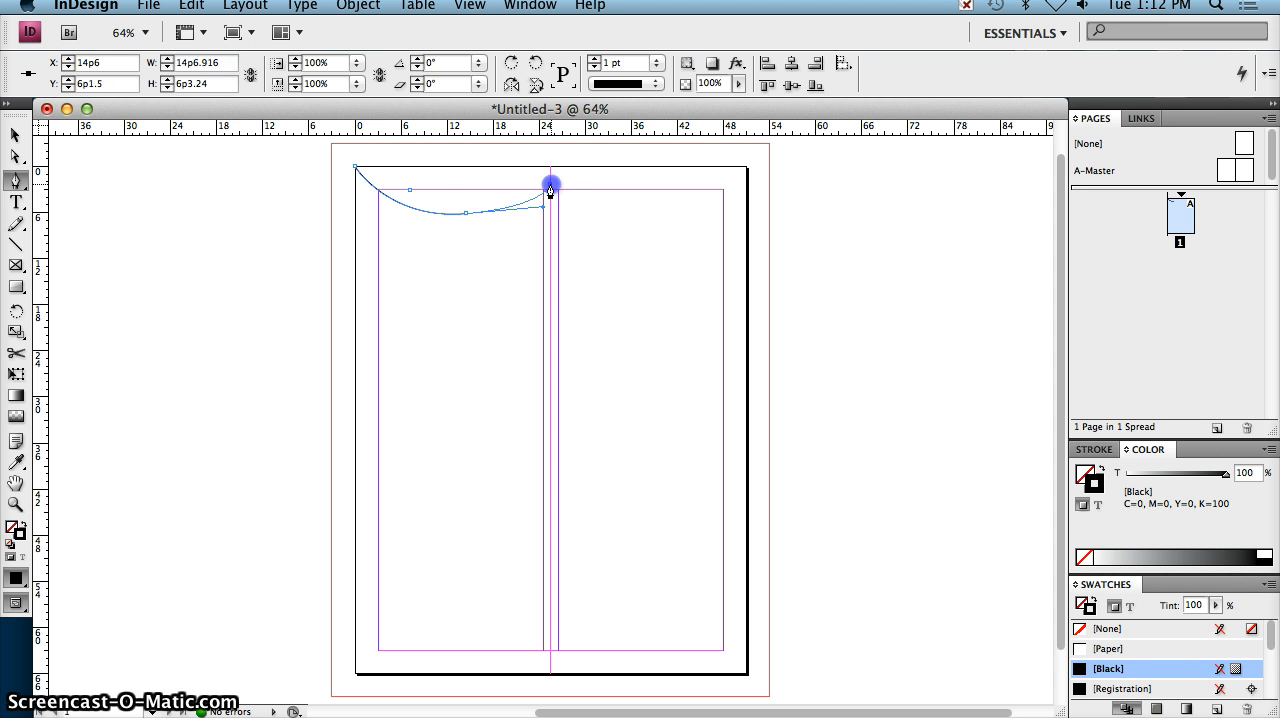
drag(573, 187, 574, 188)
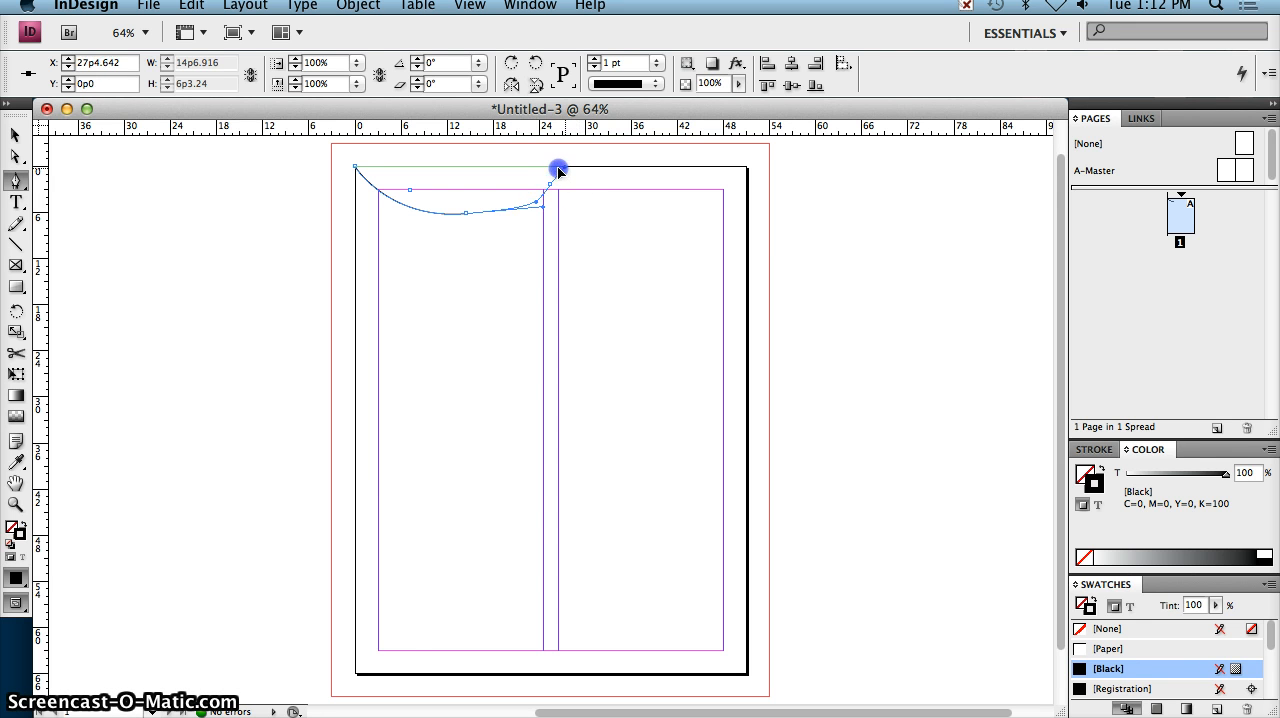
drag(558, 171, 590, 175)
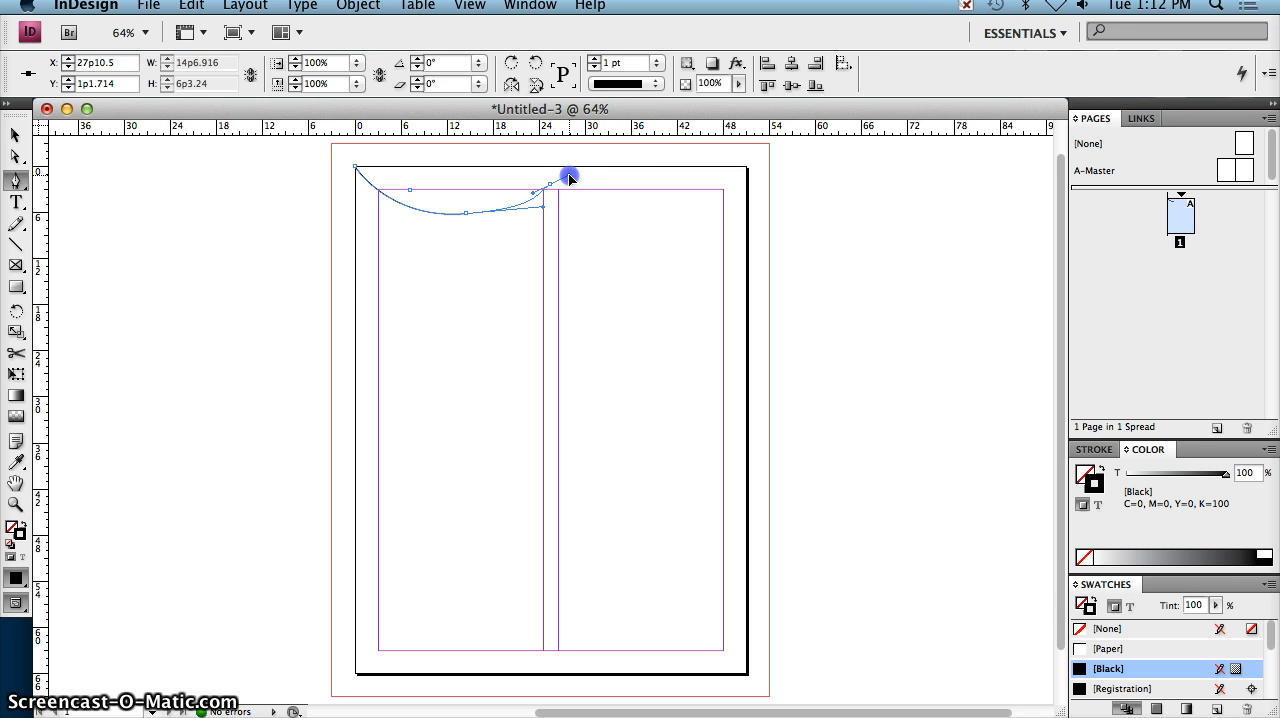
drag(571, 178, 572, 180)
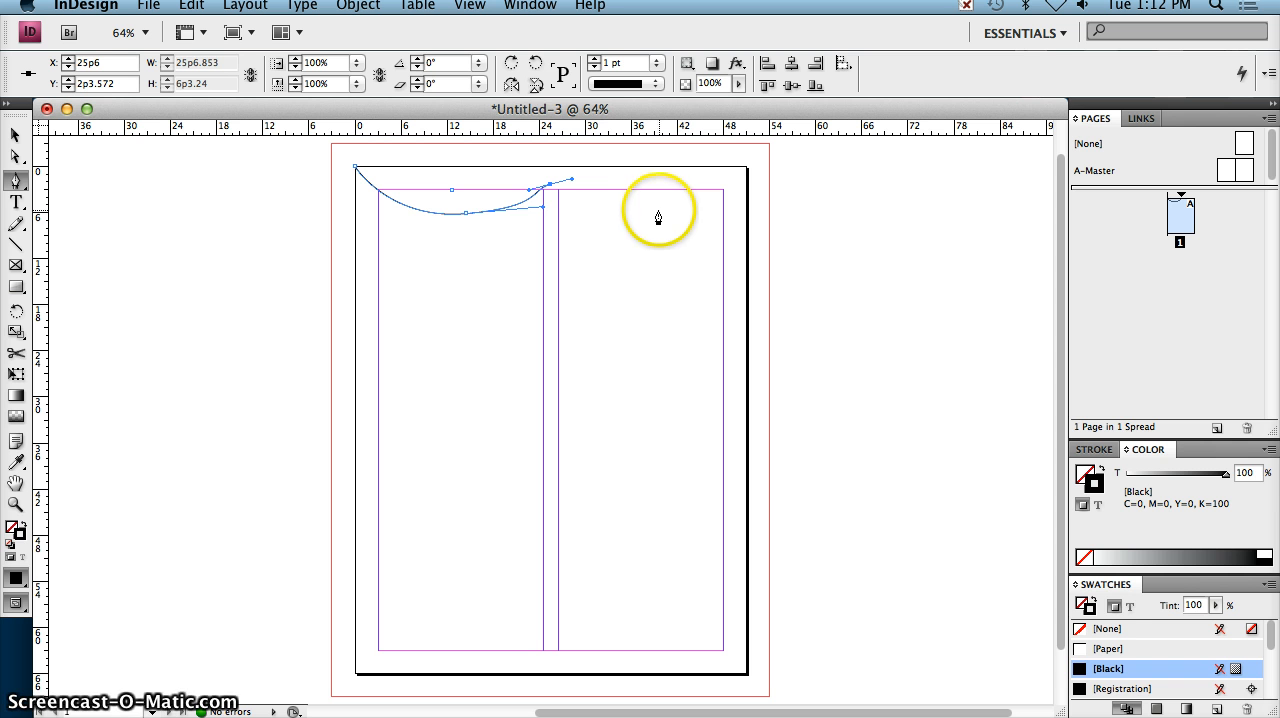
Step: Continue the curve through a second dip at about 39p1, 6p3 and end it at the page's top-right corner
click(654, 212)
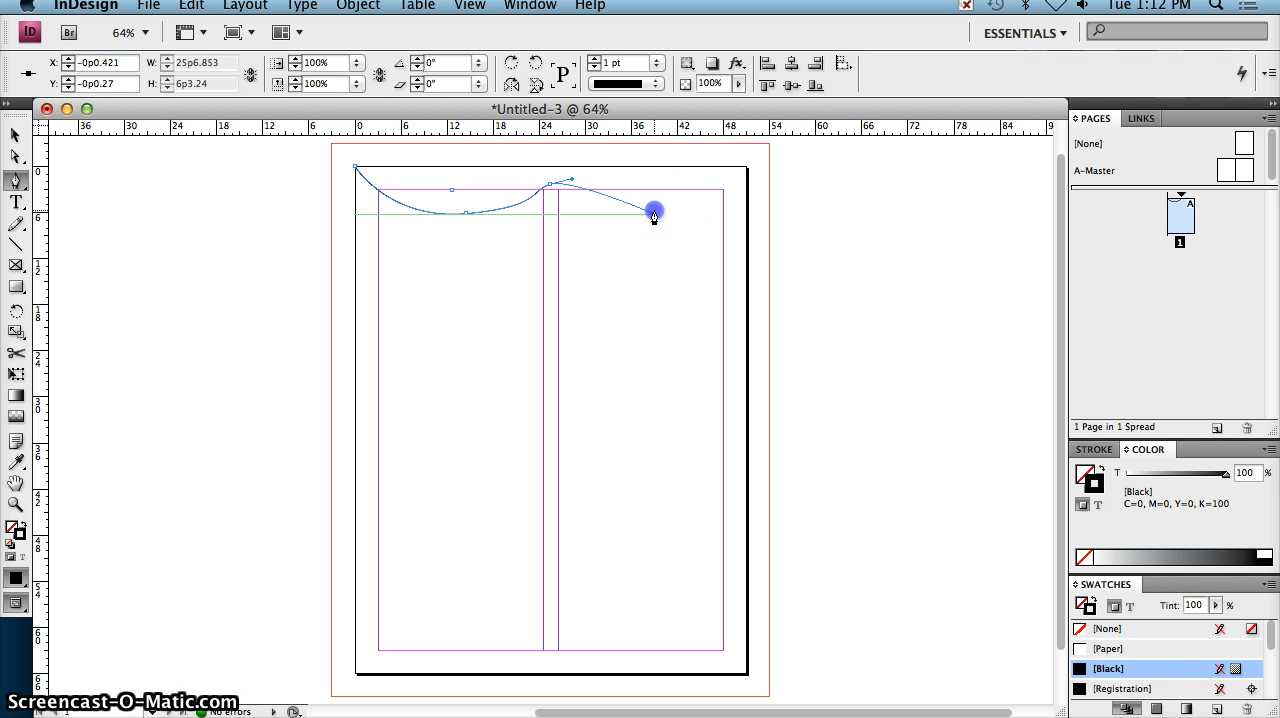
drag(658, 213, 686, 214)
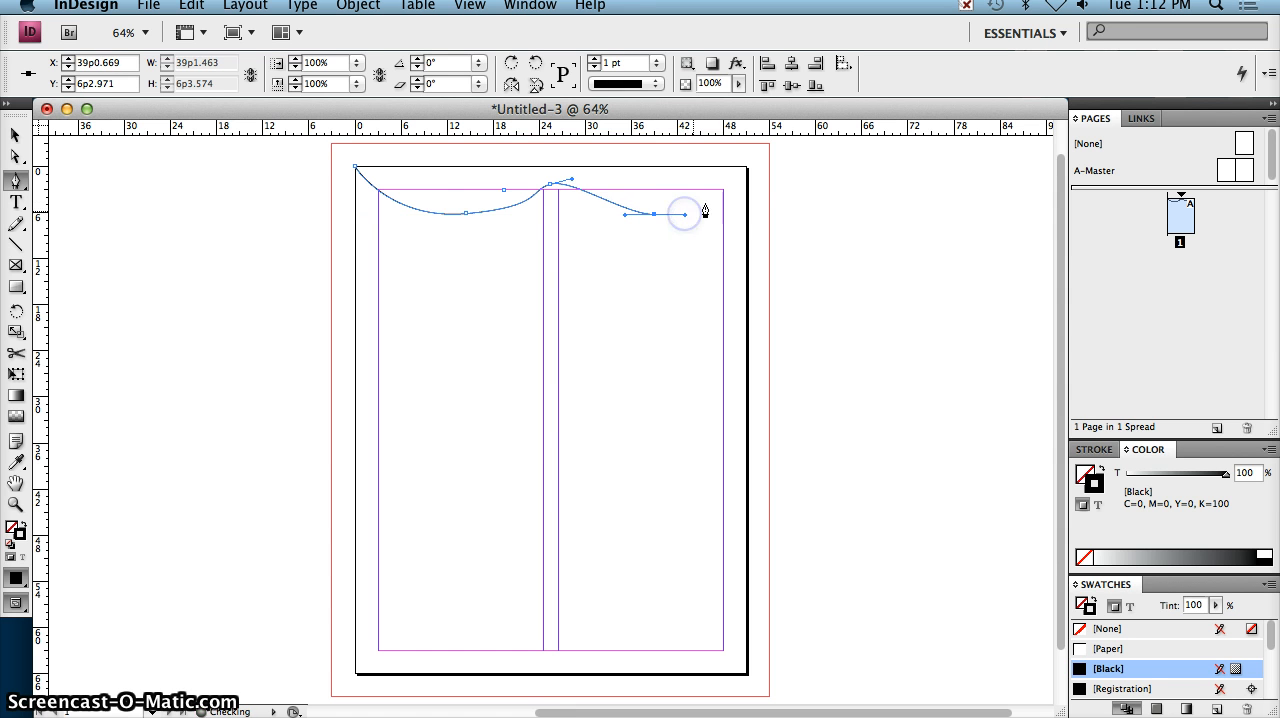
click(745, 167)
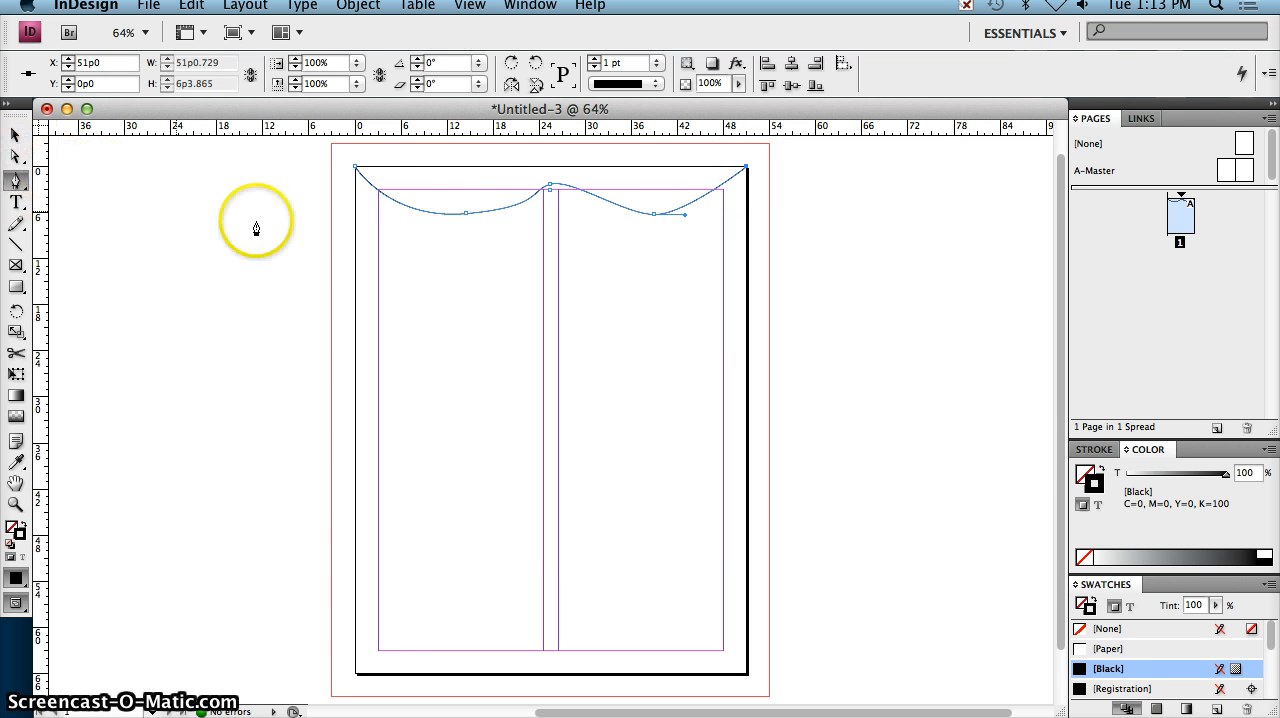
Step: Reshape the path with Direct Selection, moving the second dip to 39p8, 5p1, the crest to 26p0, 1p3 and the first dip to about 13p3
click(18, 162)
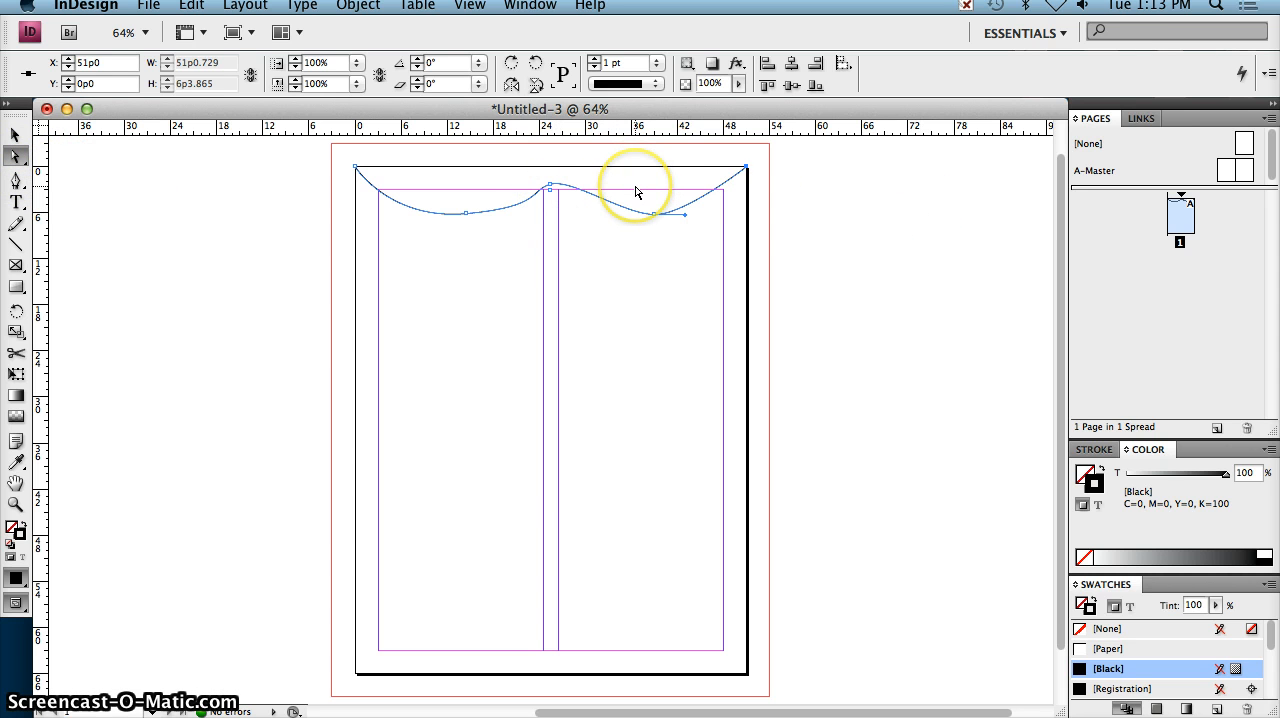
key(super+equal)
key(super+equal)
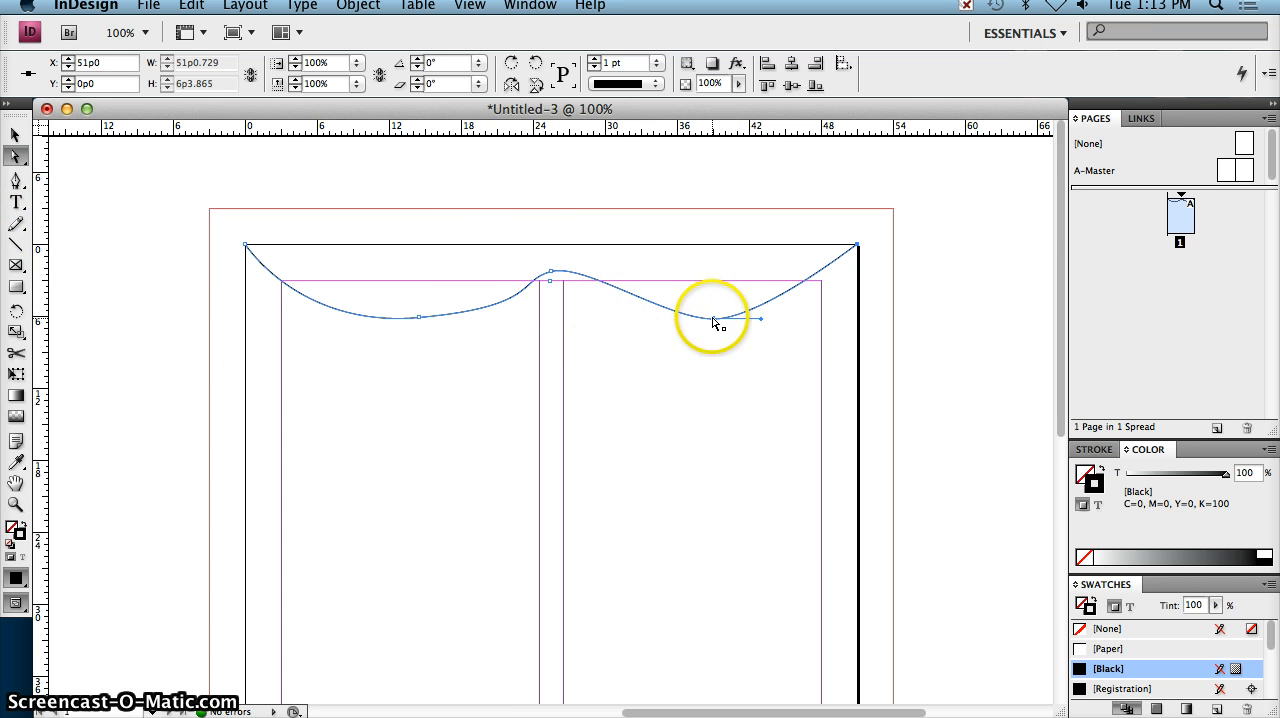
drag(714, 319, 720, 304)
click(551, 271)
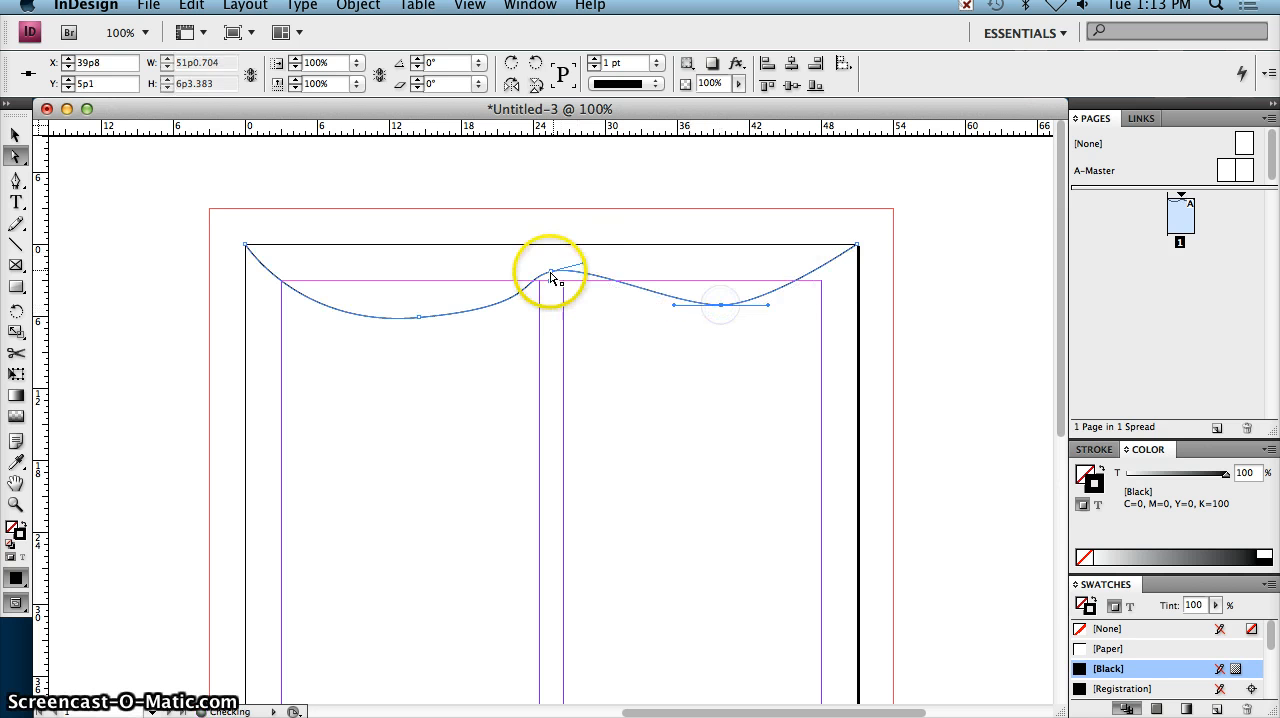
drag(551, 271, 557, 259)
click(418, 318)
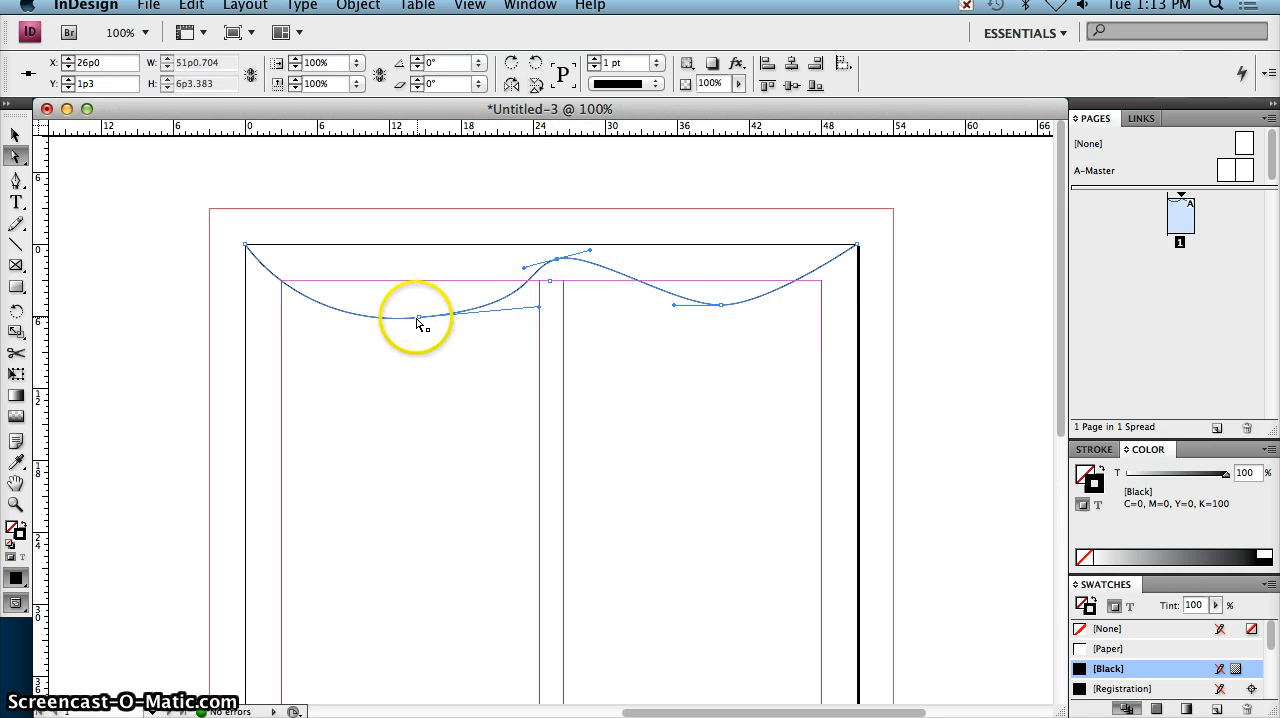
drag(418, 318, 404, 318)
mouse_move(525, 310)
mouse_down()
mouse_move(506, 363)
mouse_move(523, 335)
mouse_move(503, 283)
mouse_move(510, 314)
mouse_up()
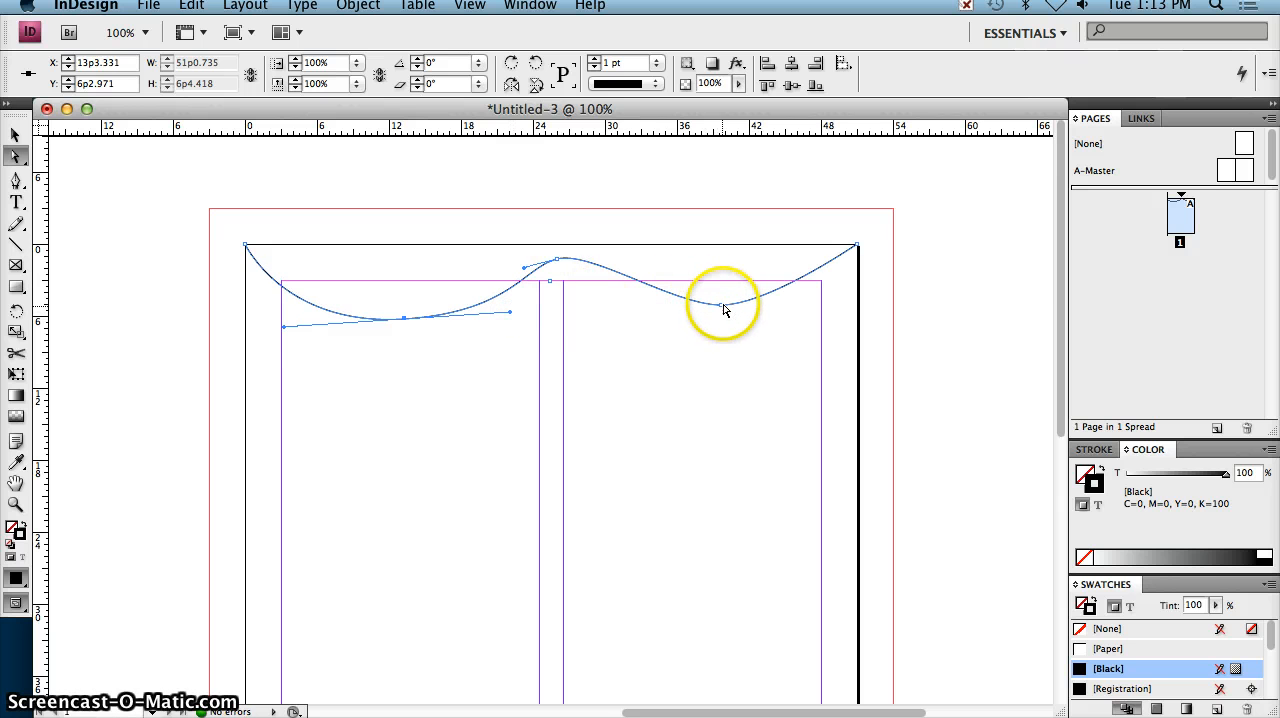
Step: Refine the wave by moving the second dip to 41p9, 7p2, the end point to 51p0, 6p10.5 and the crest to 29p1, 1p10
drag(722, 309, 724, 313)
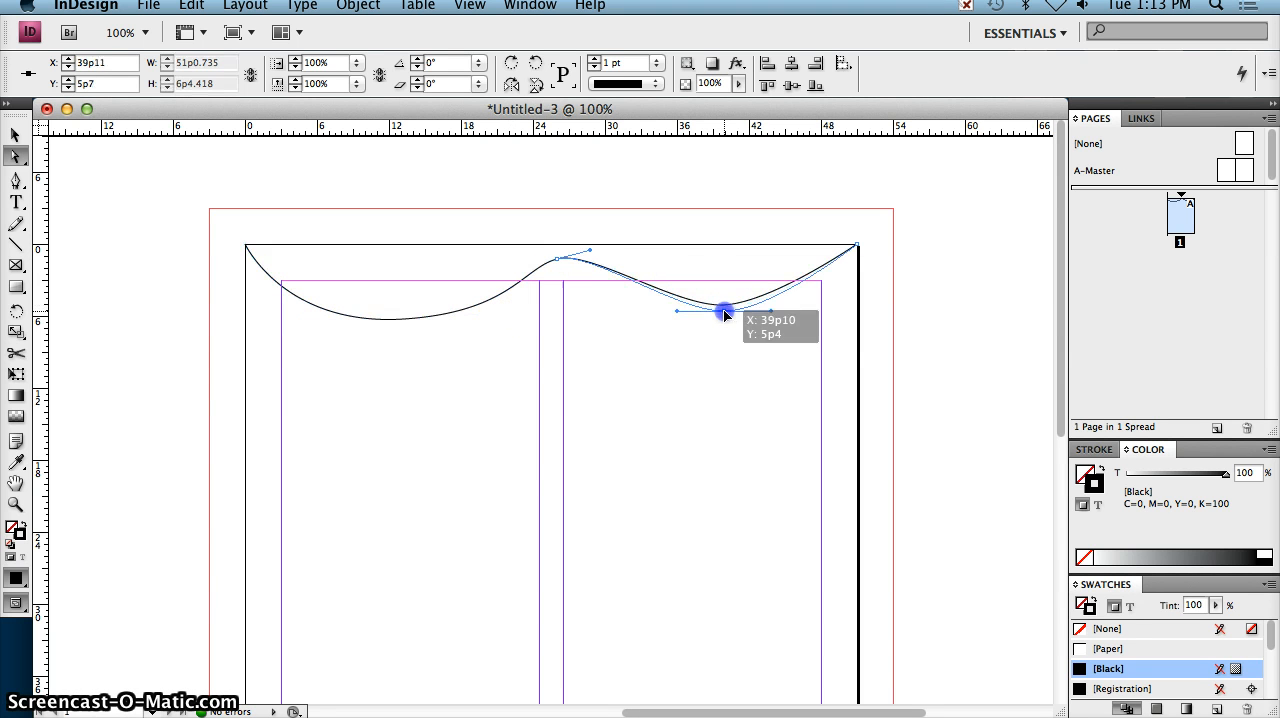
drag(740, 289, 745, 329)
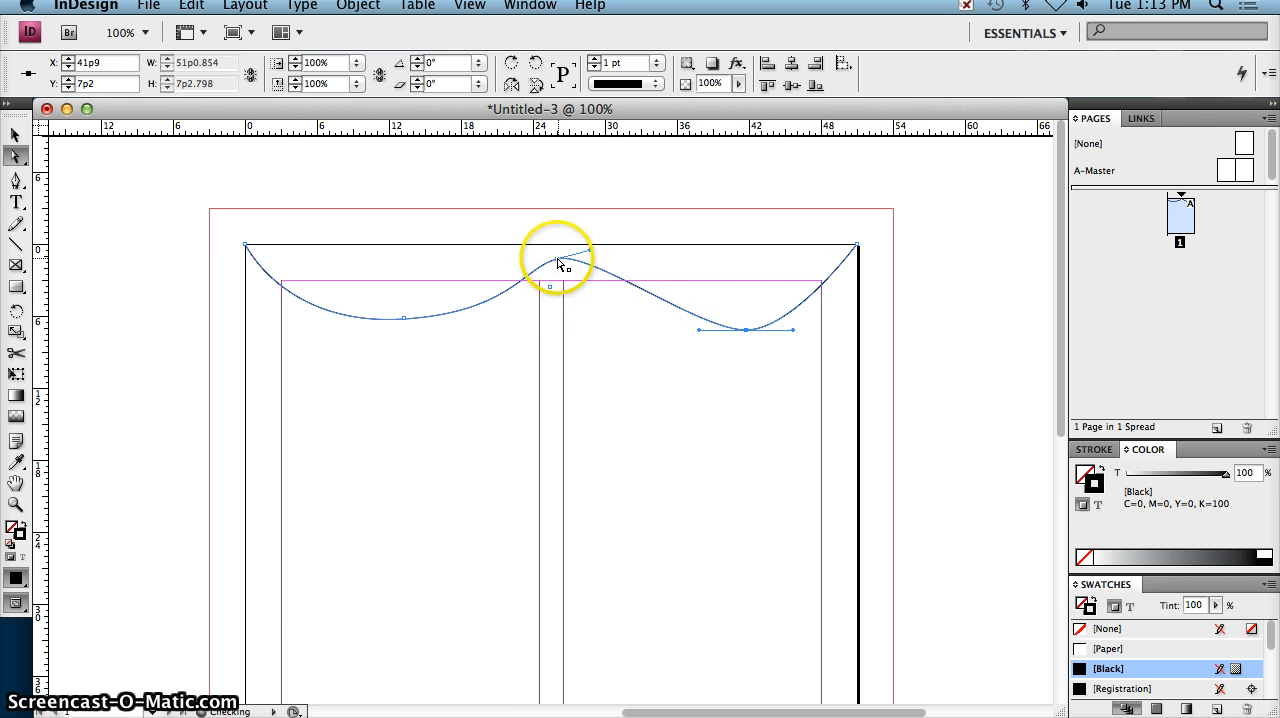
drag(558, 260, 560, 273)
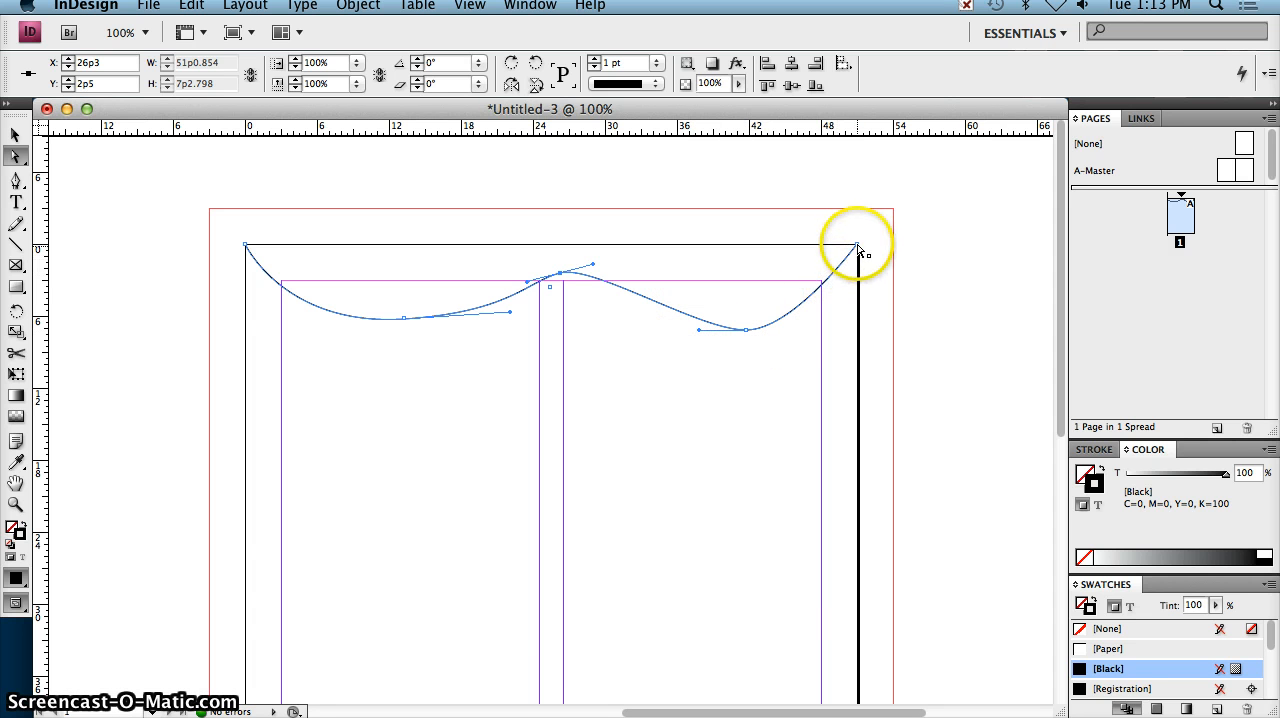
drag(856, 246, 855, 328)
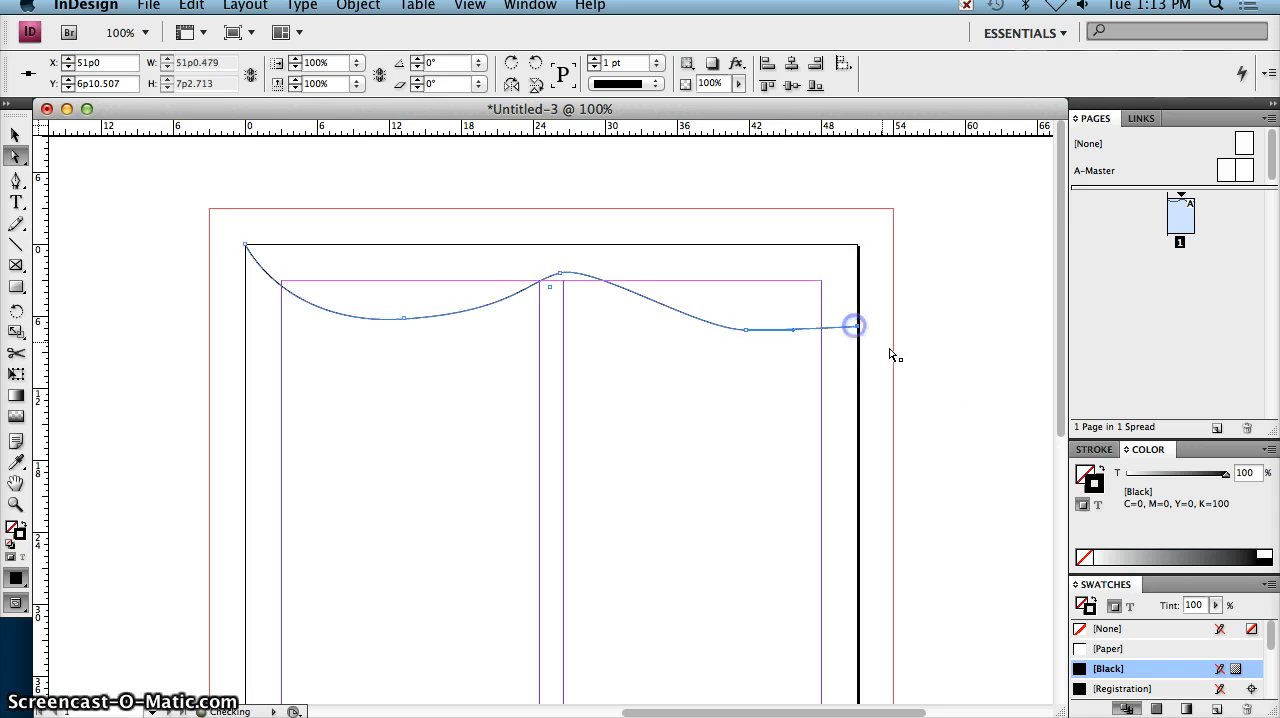
click(562, 273)
drag(562, 273, 594, 265)
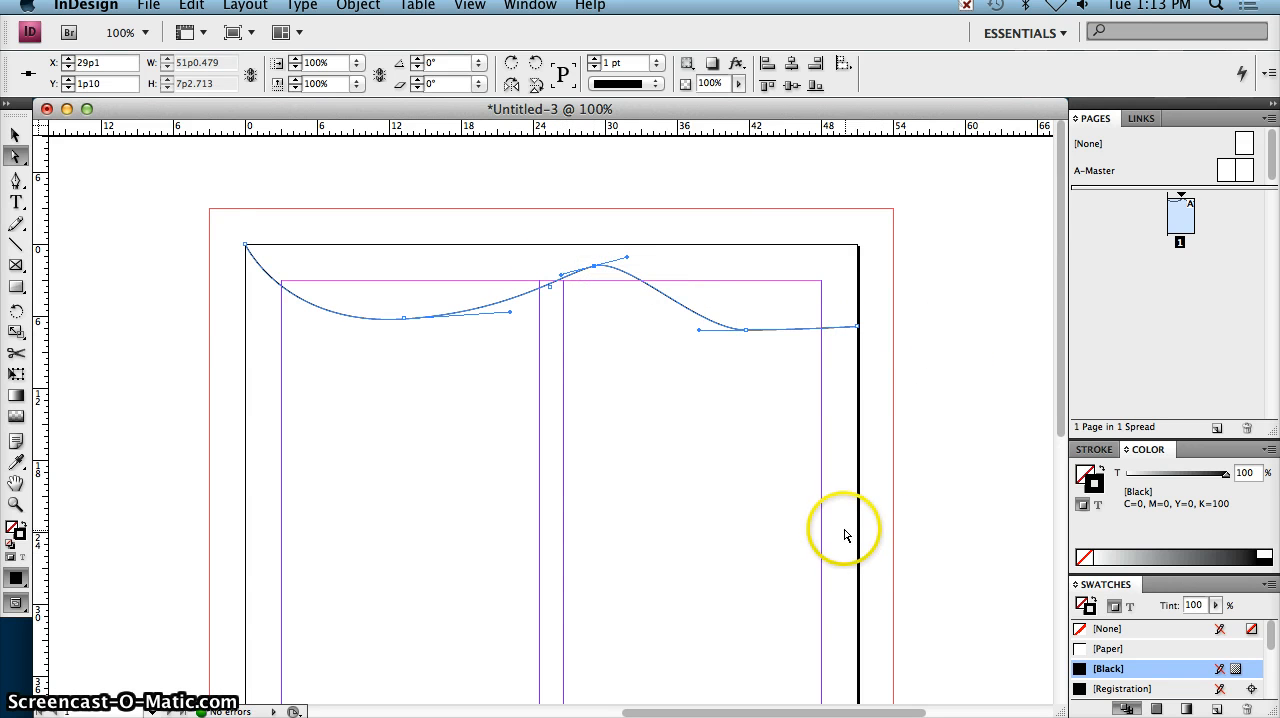
click(15, 136)
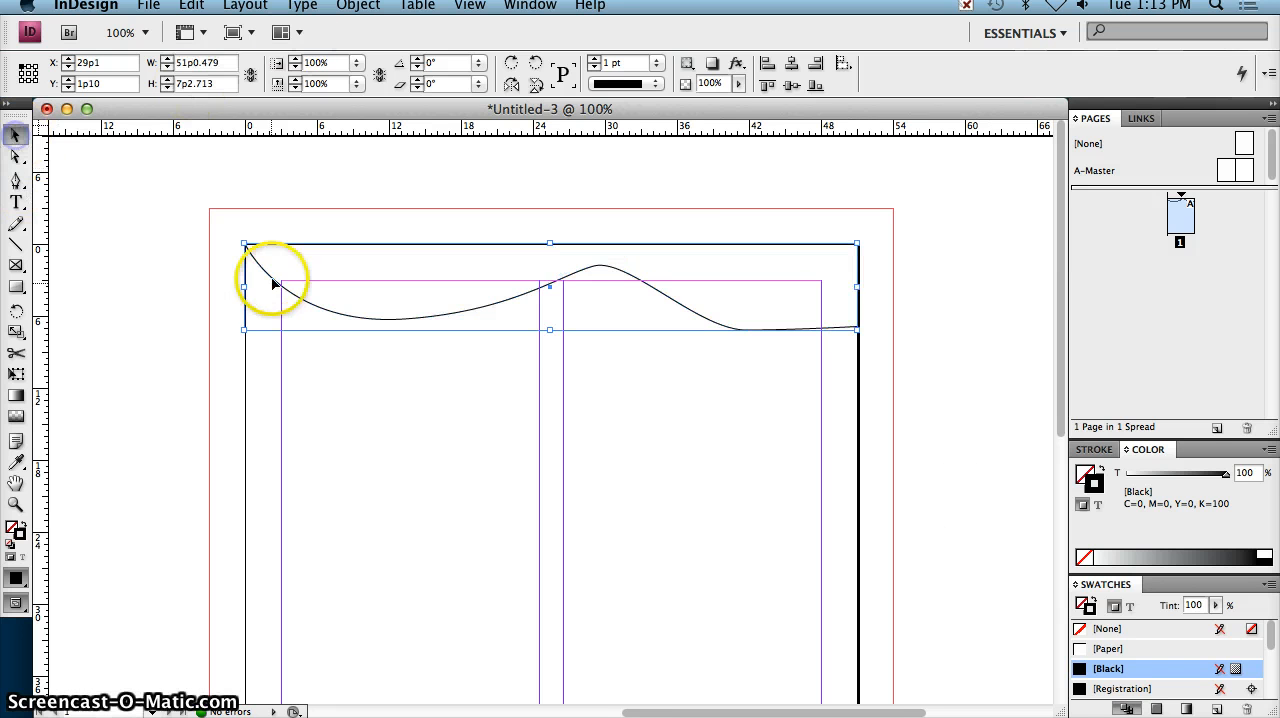
click(147, 275)
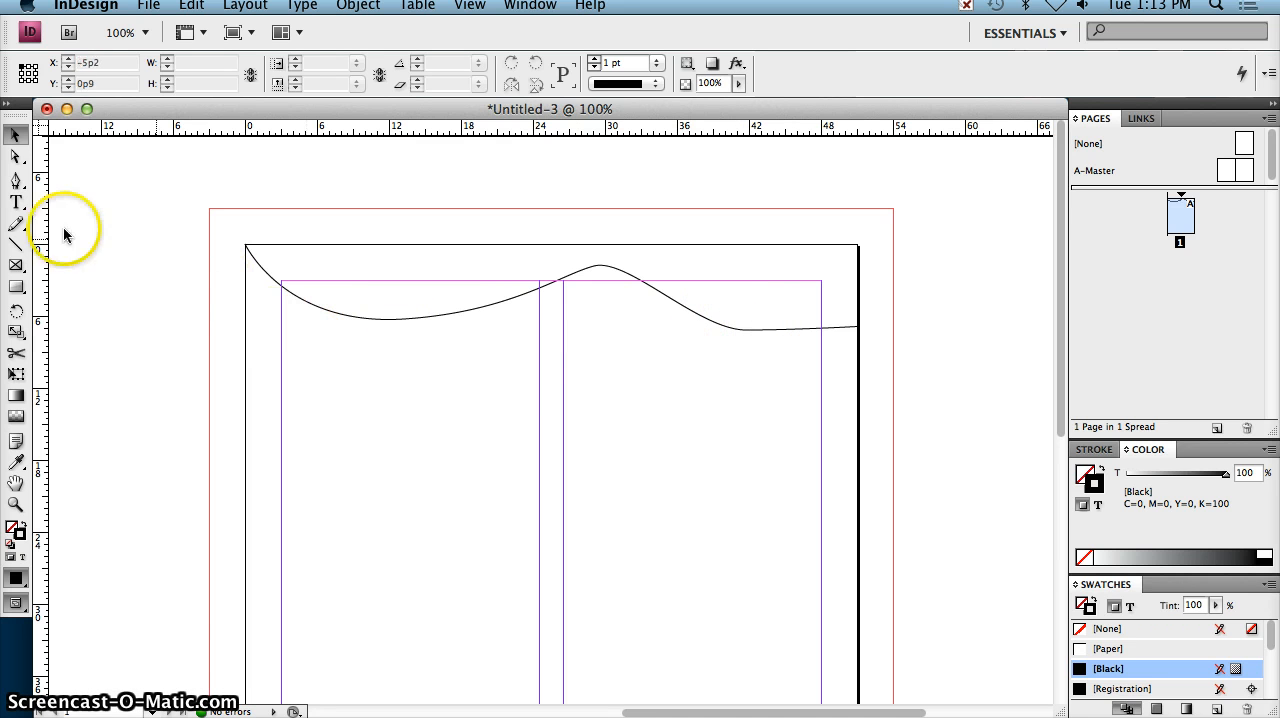
Step: Activate the Type on a Path tool and set its font to Noteworthy Bold
click(16, 203)
drag(18, 205, 100, 229)
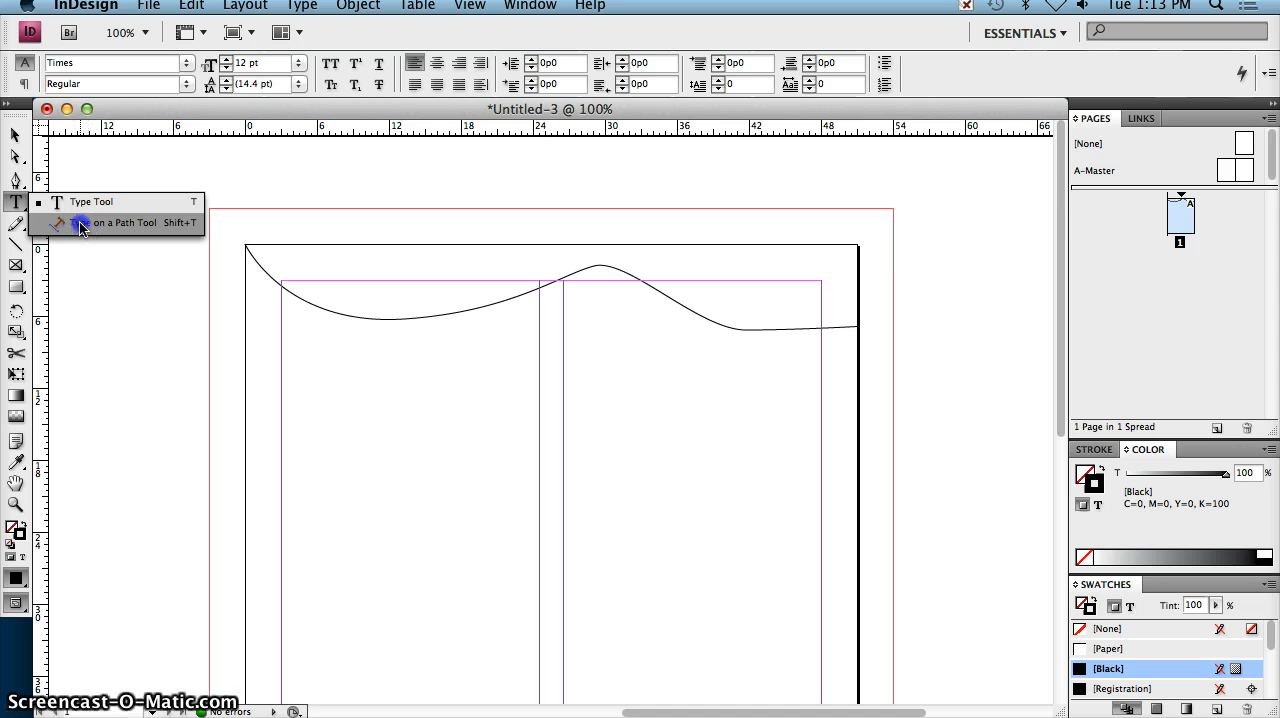
click(80, 224)
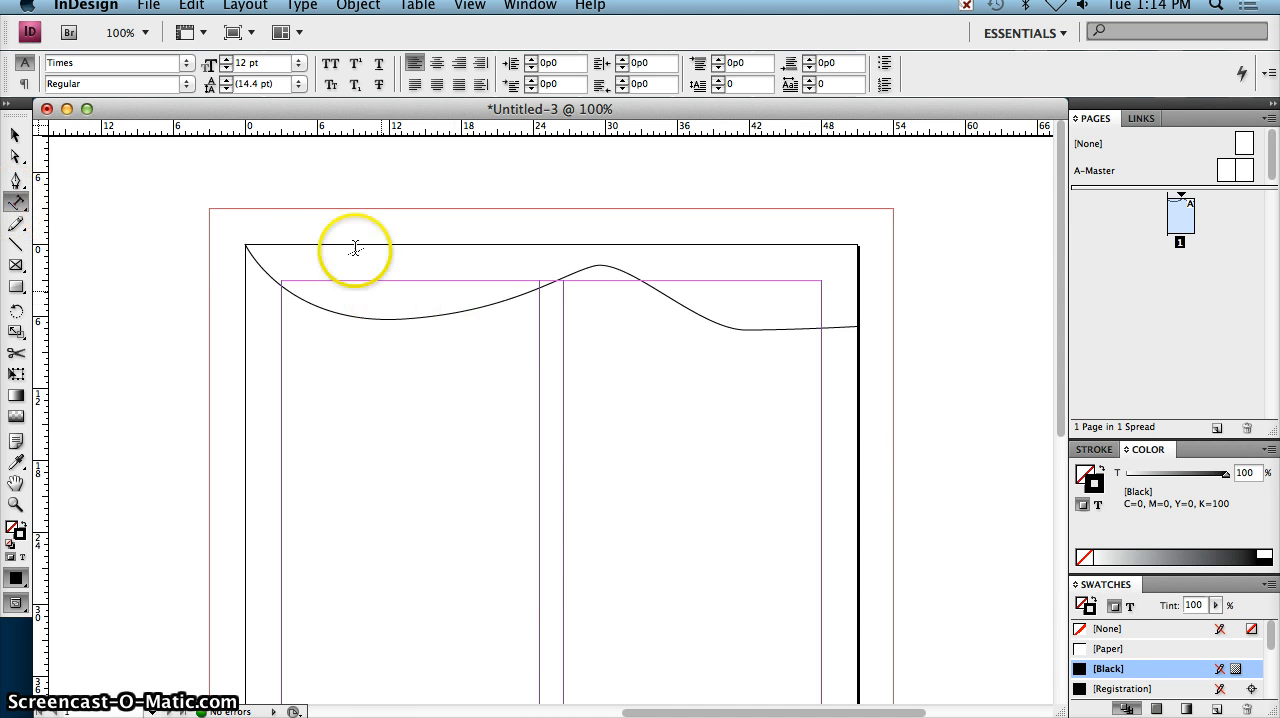
click(186, 65)
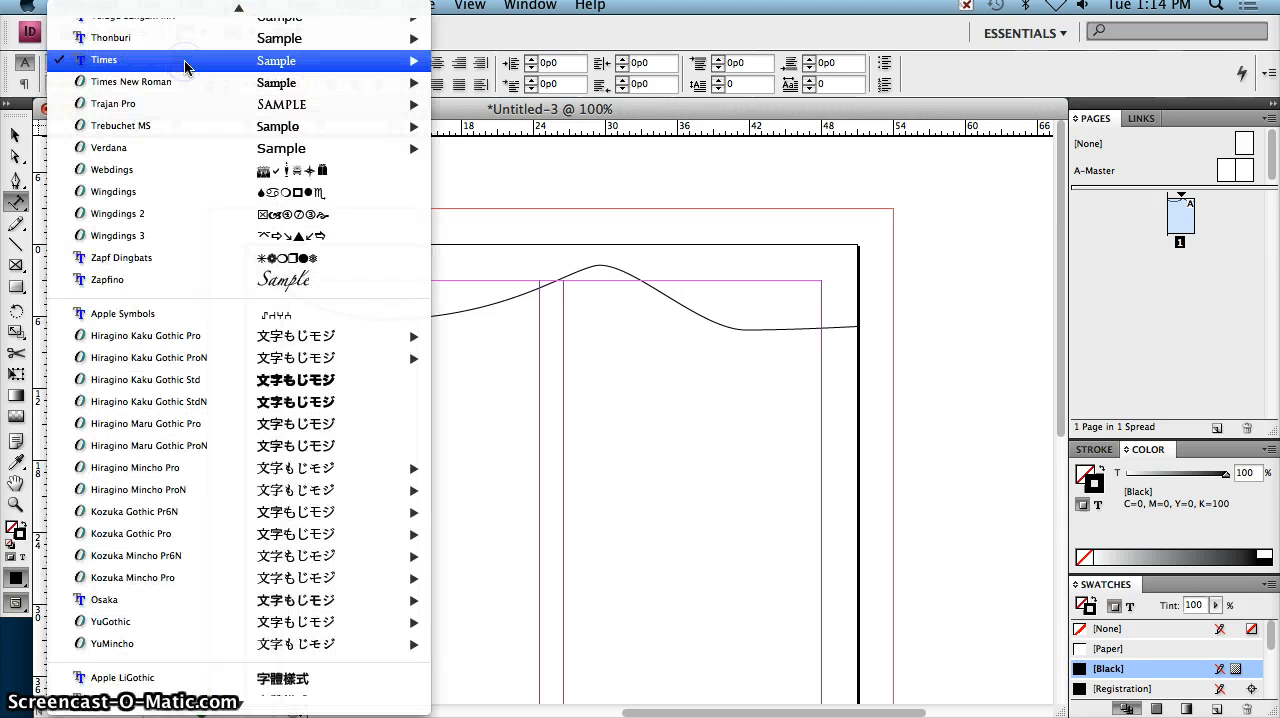
mouse_move(184, 60)
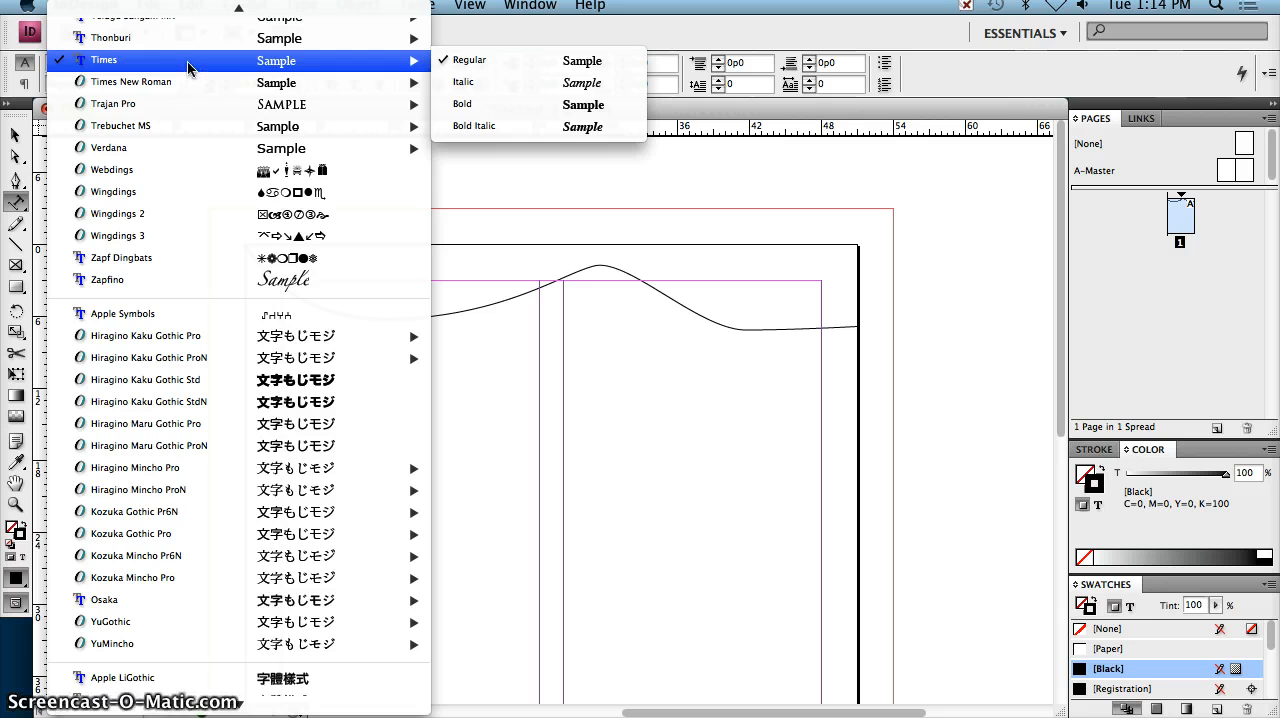
scroll(187, 65, up, 10)
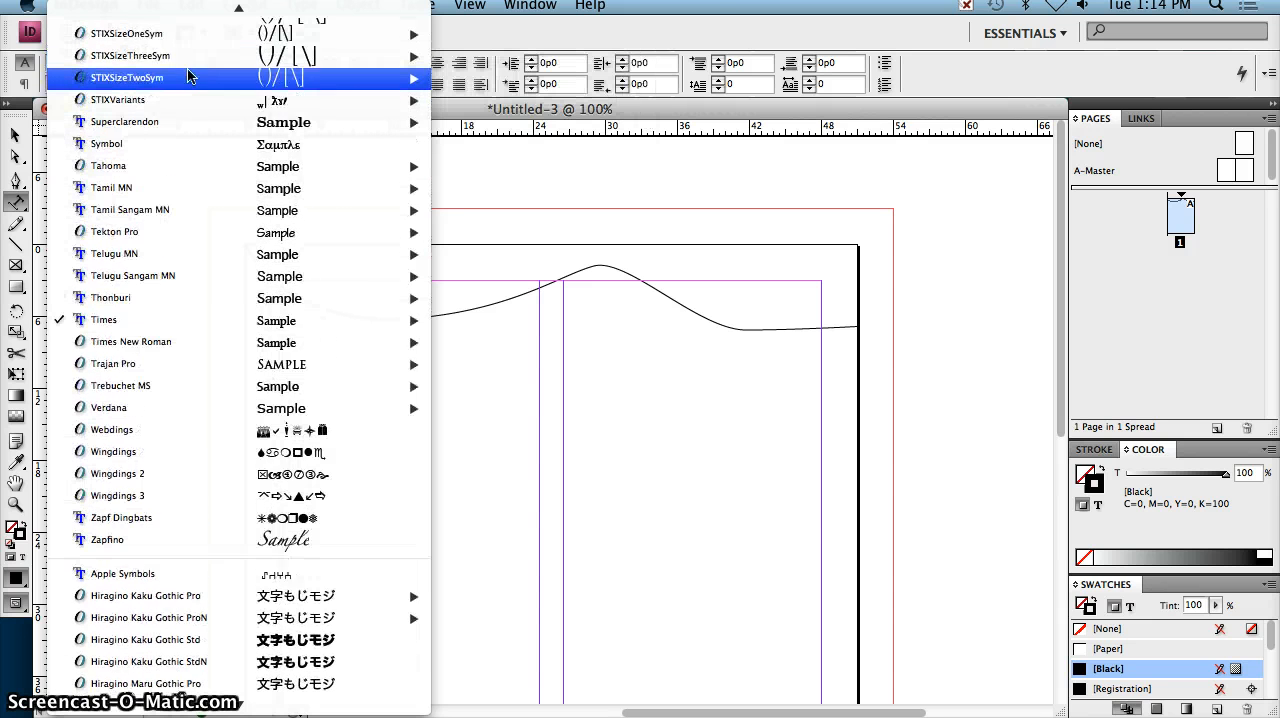
scroll(189, 70, up, 10)
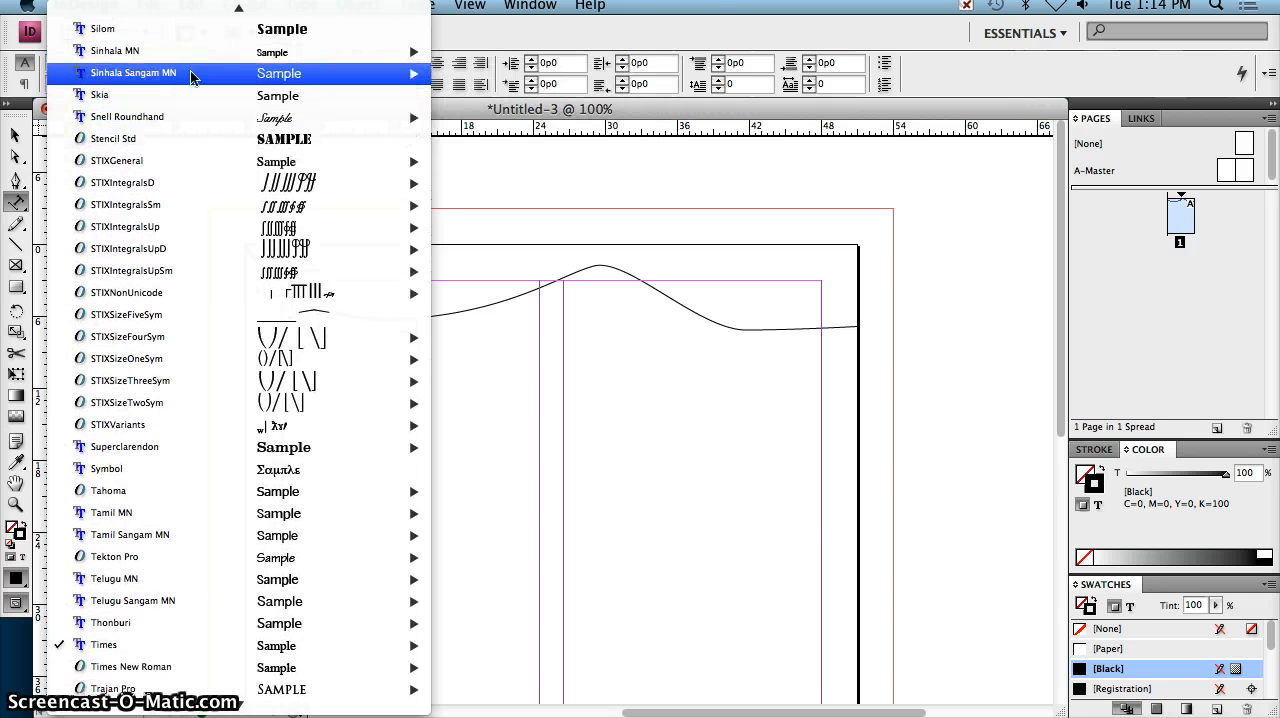
scroll(190, 71, up, 6)
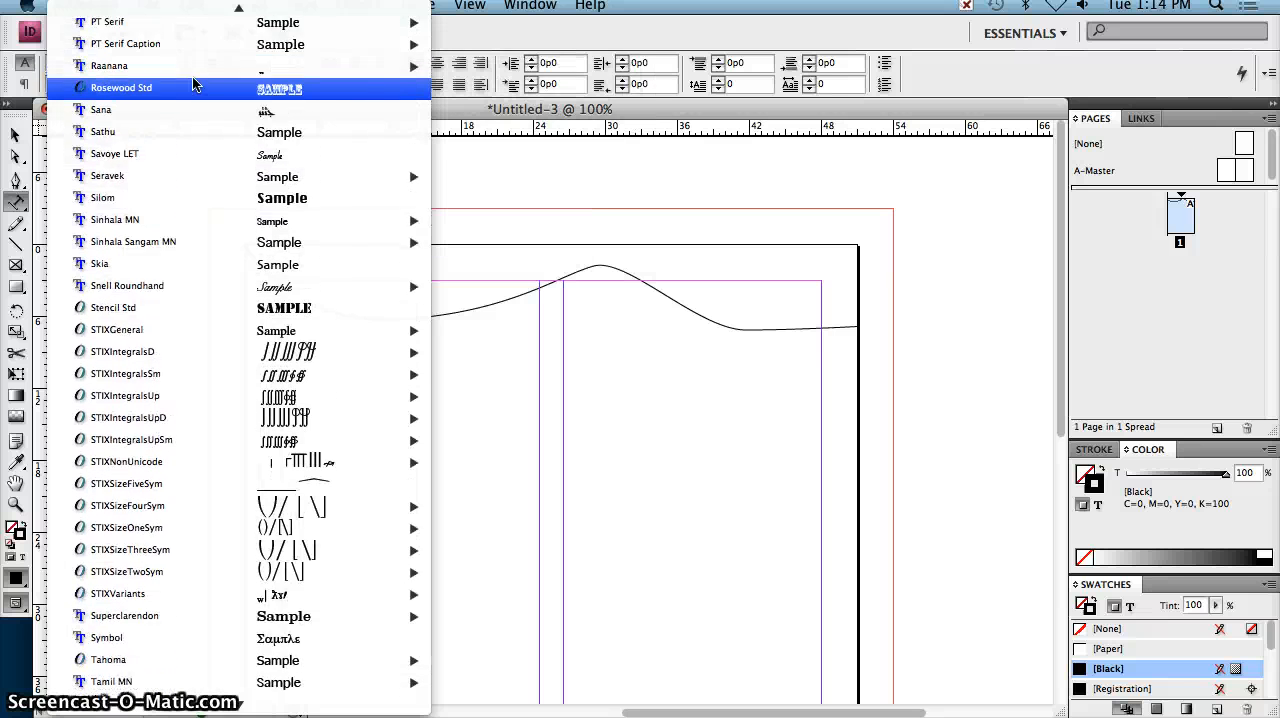
scroll(194, 85, up, 10)
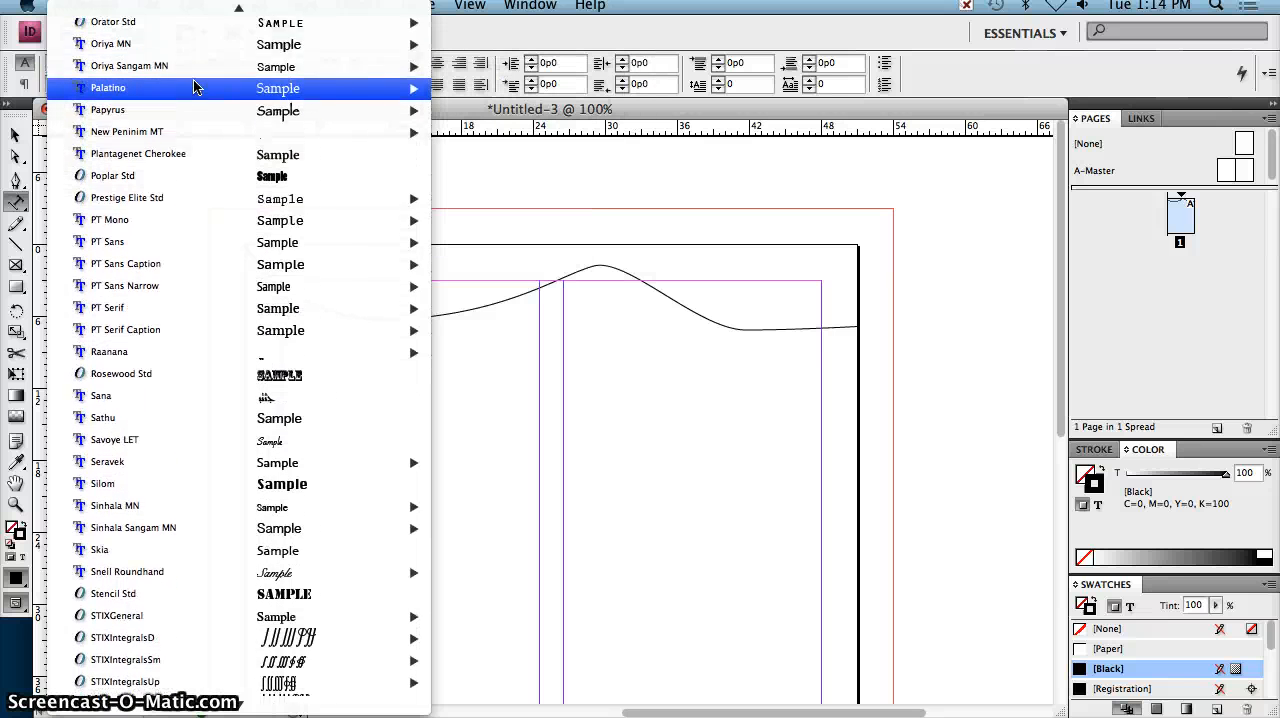
scroll(194, 82, up, 5)
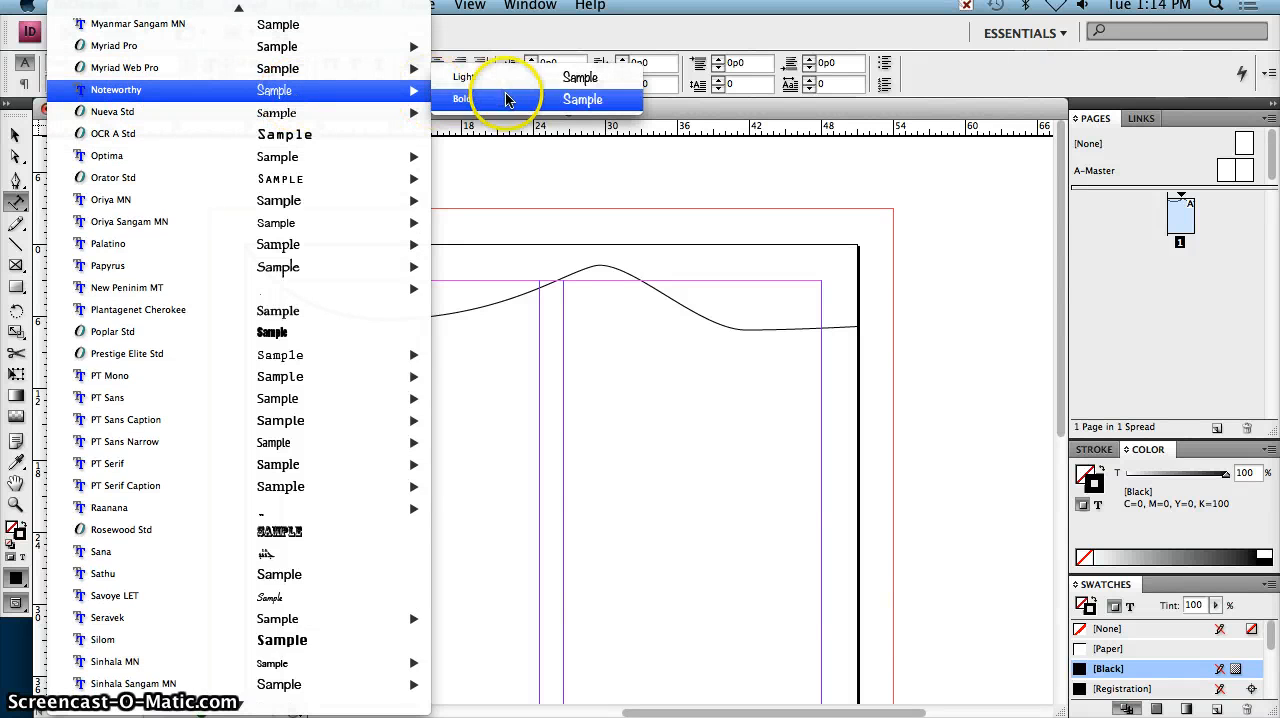
click(508, 100)
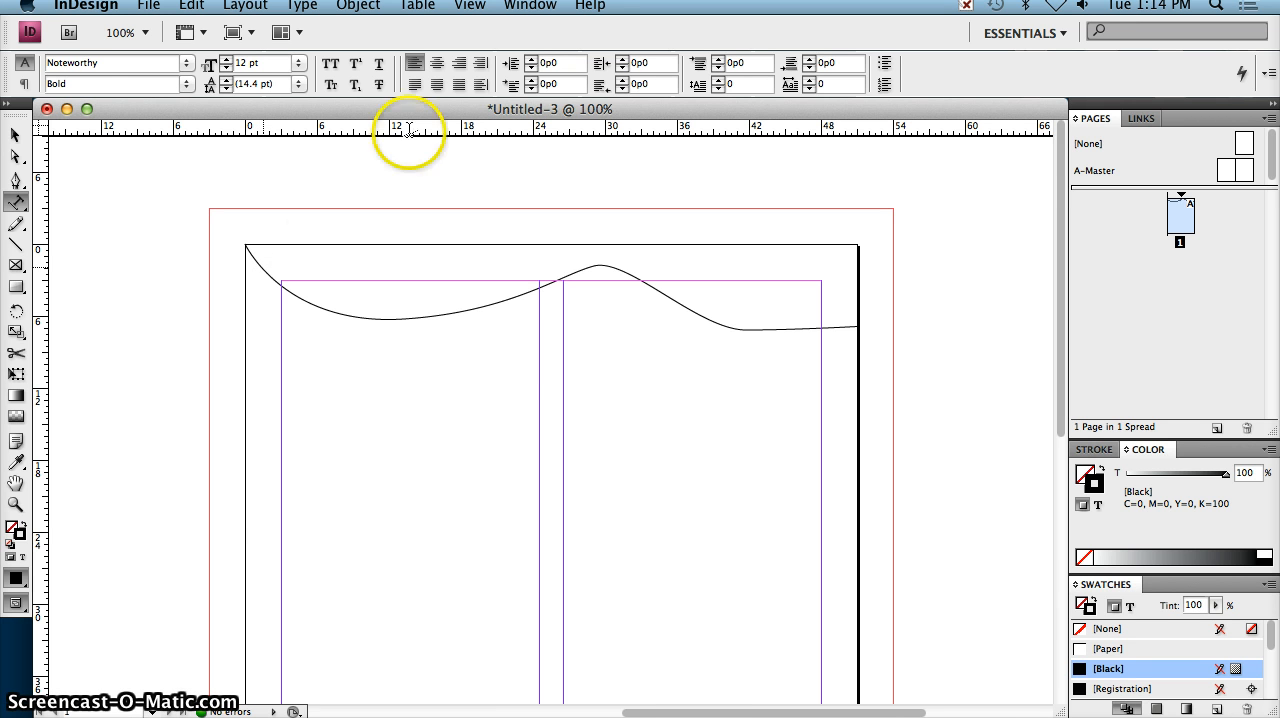
Step: Enter the center-aligned title "Dolphins: Beautiful Sea Creatures" along the wavy path
click(437, 64)
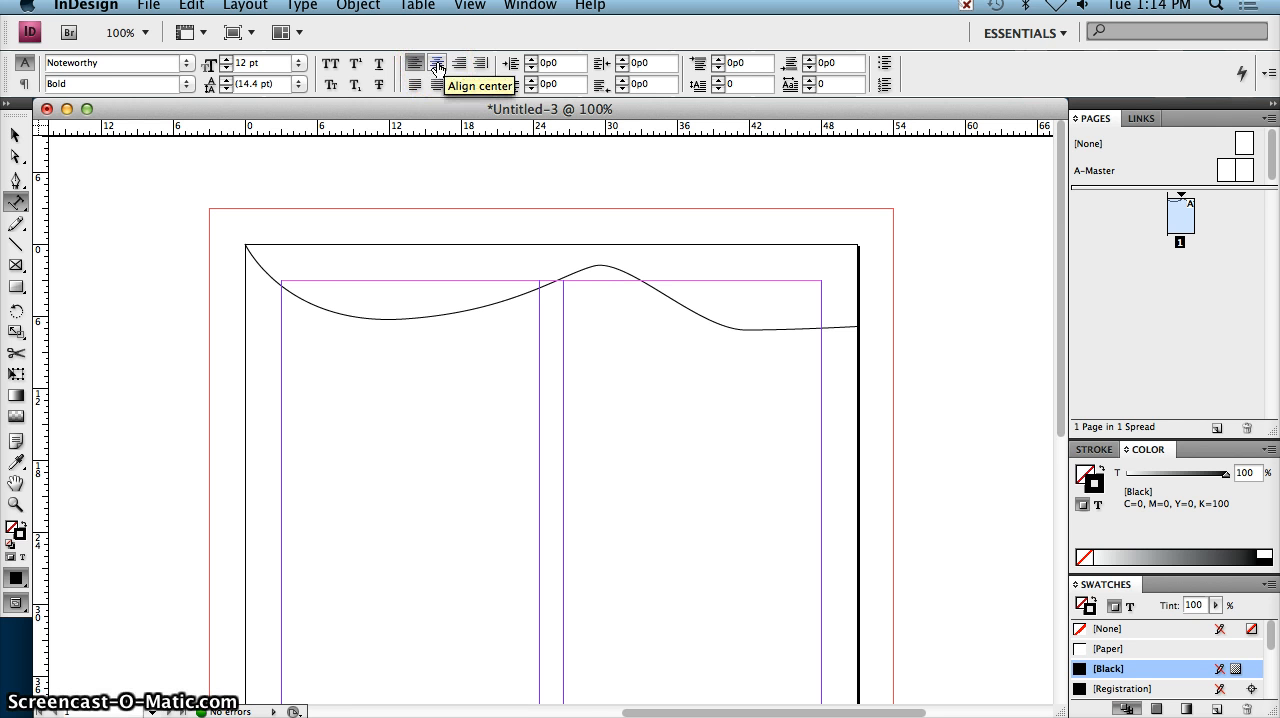
click(437, 67)
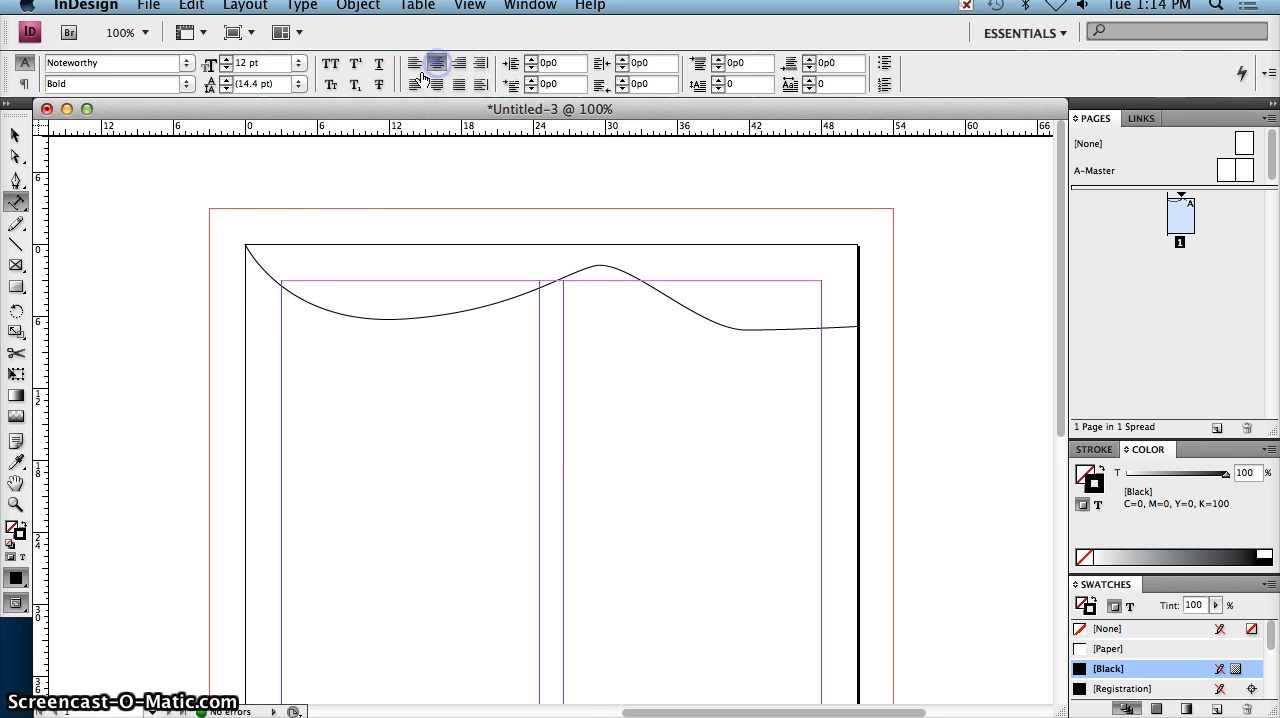
click(265, 268)
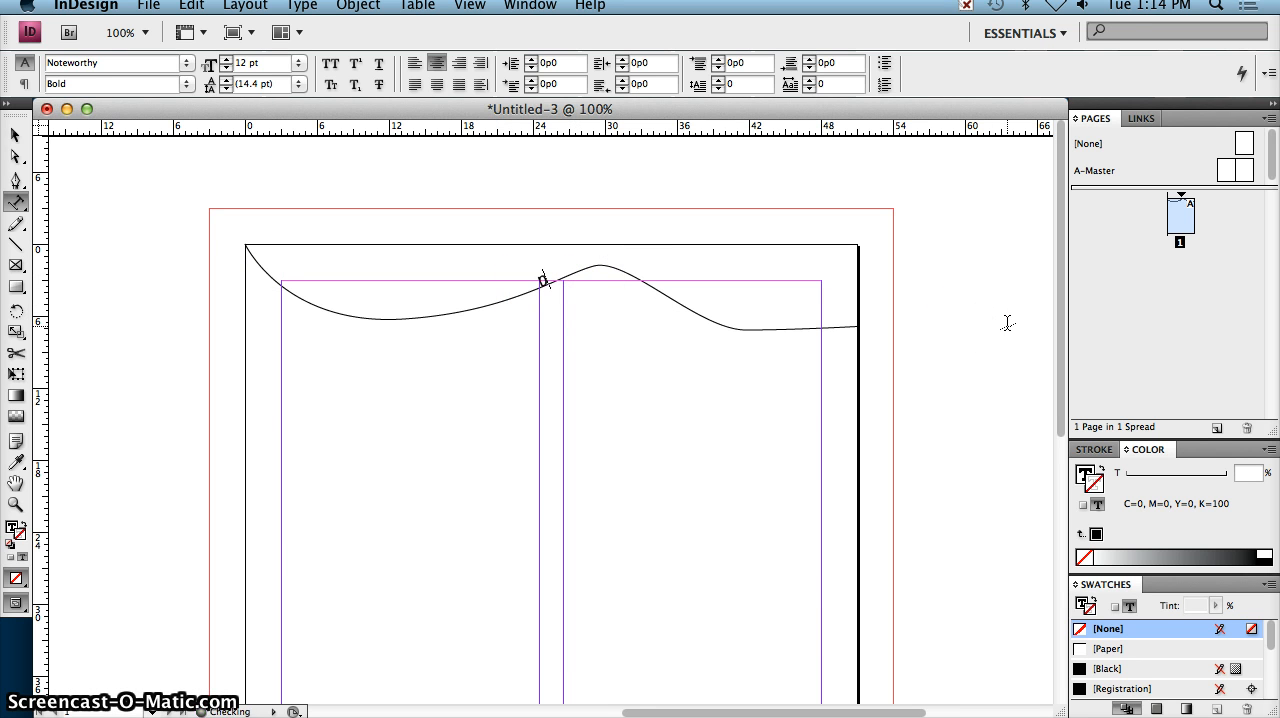
text(Dolphins: Beautiful)
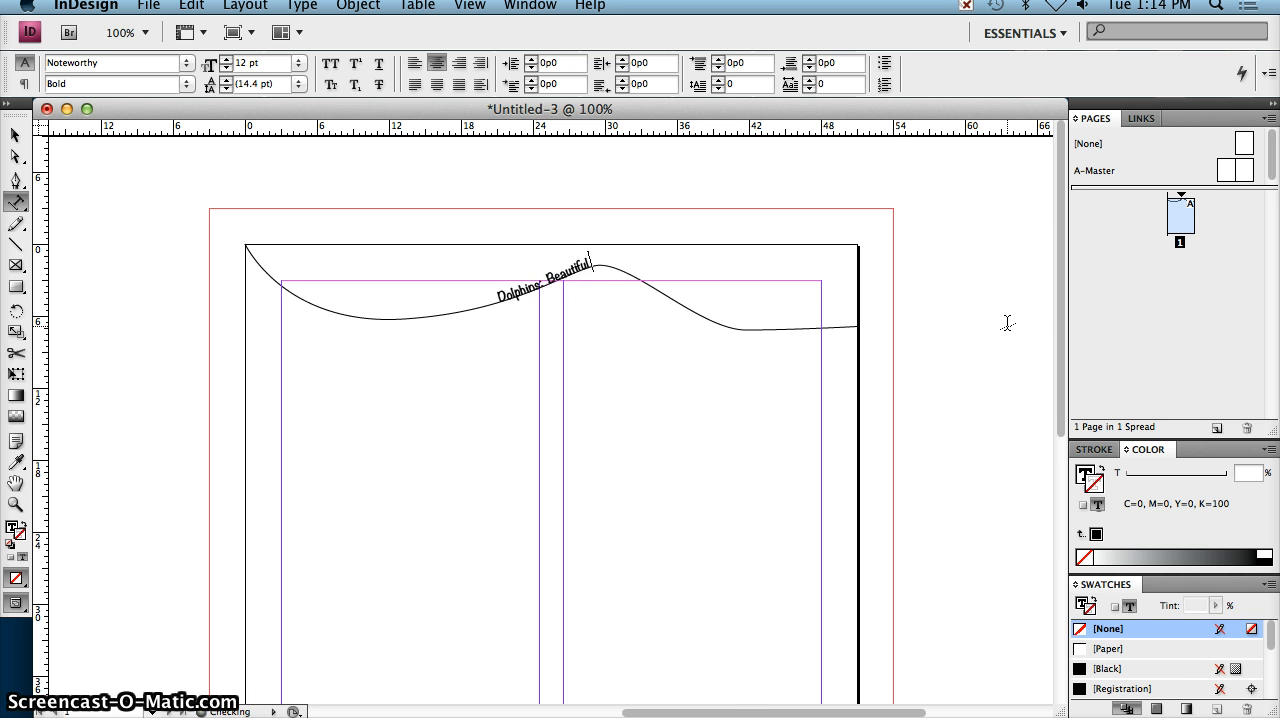
text(a Creatures)
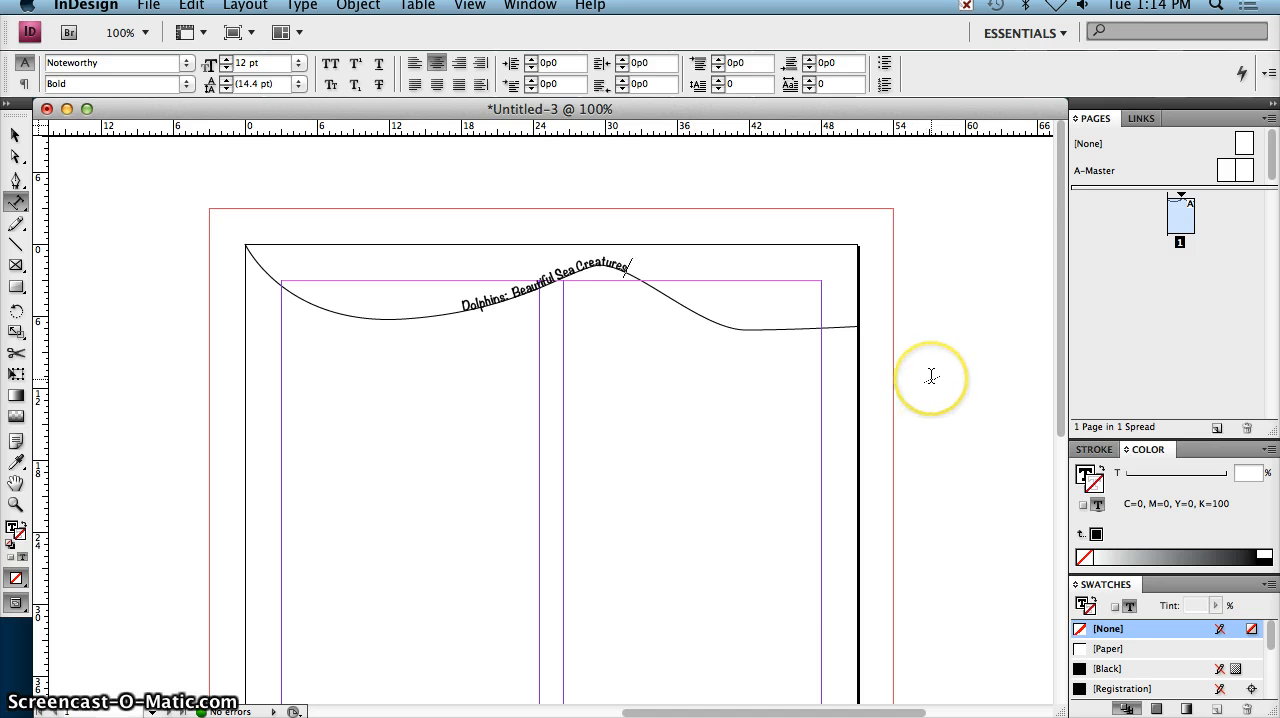
Step: Enlarge the whole title on the path to a font size of 40 pt
key(super+a)
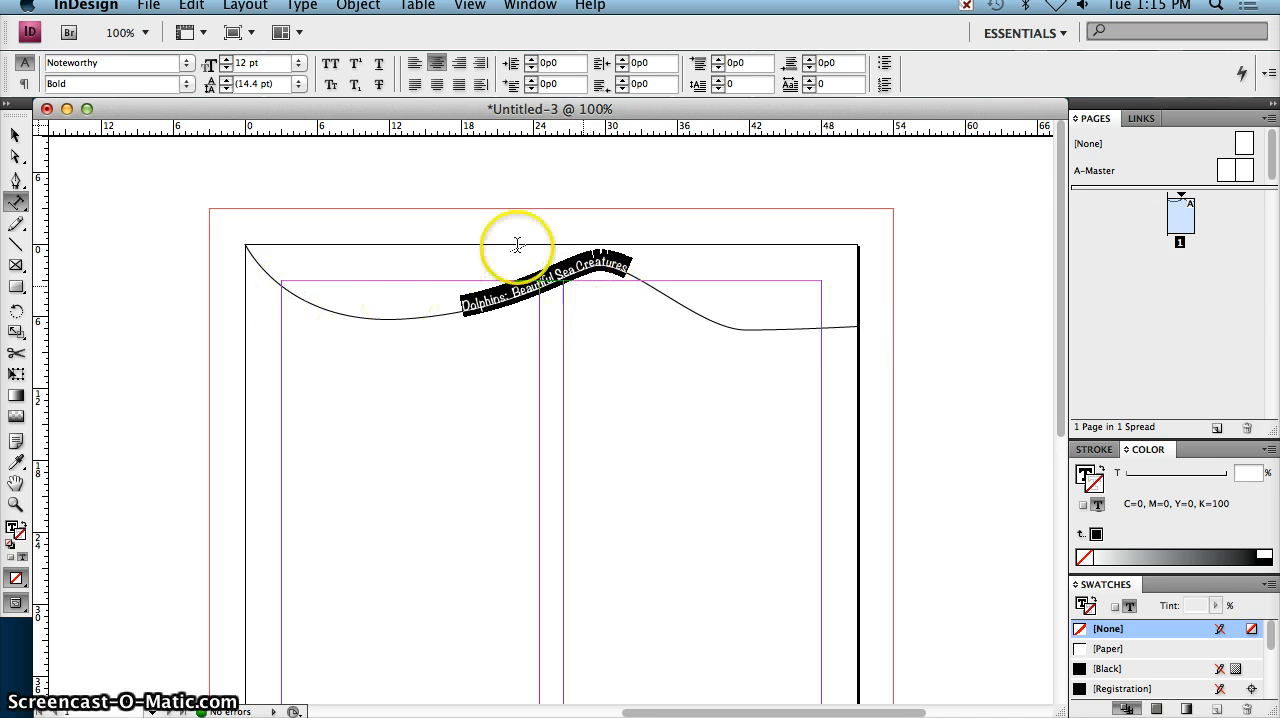
click(227, 59)
click(227, 59)
click(227, 59)
click(227, 59)
click(227, 59)
click(227, 59)
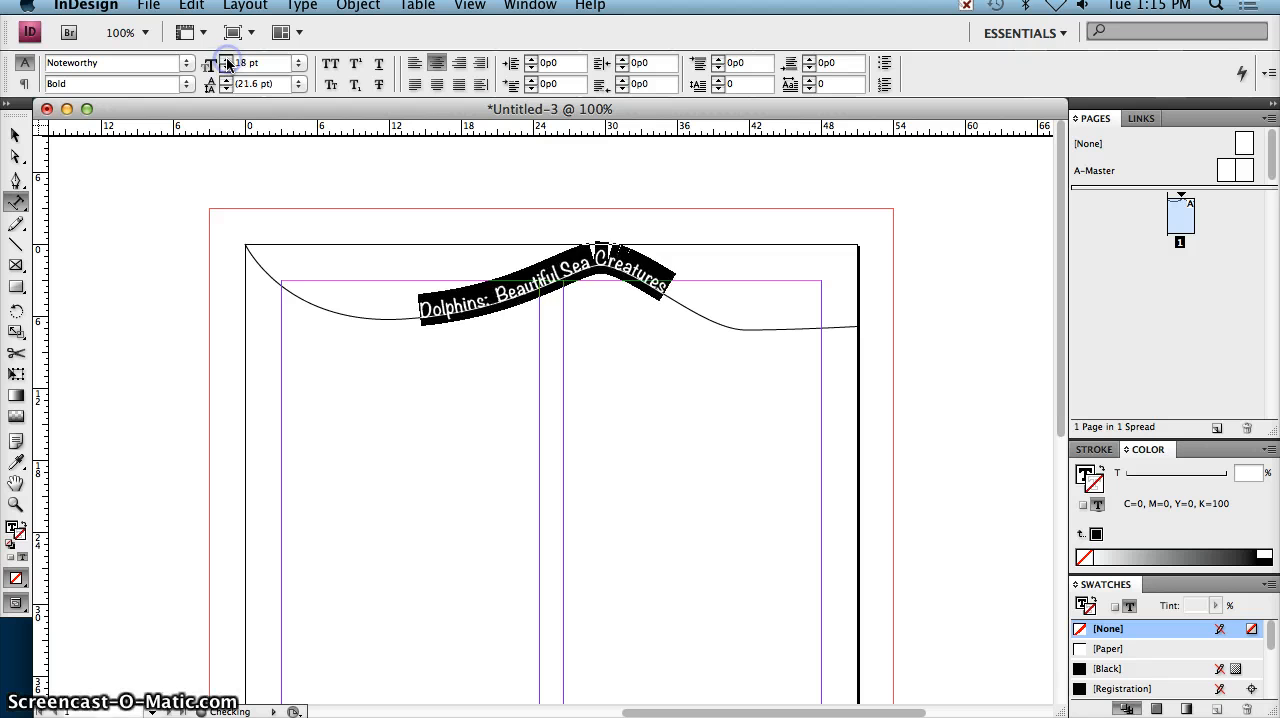
click(227, 59)
click(227, 59)
click(227, 59)
click(227, 59)
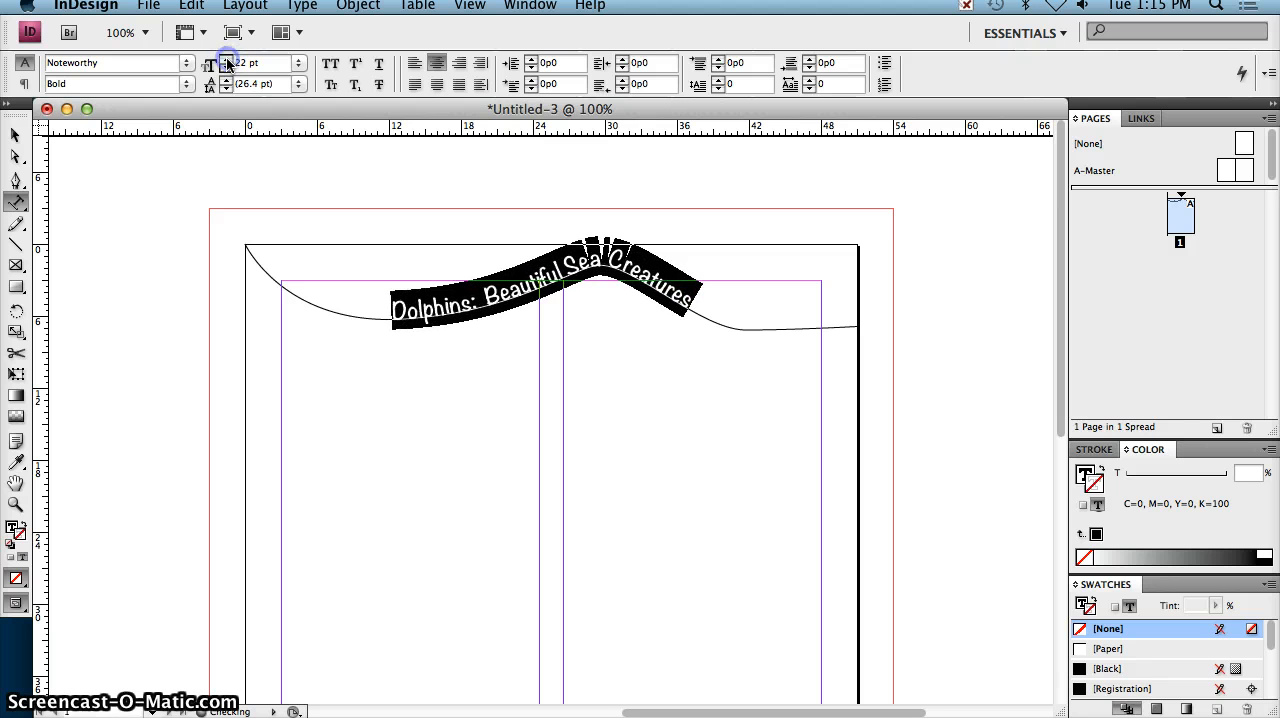
click(227, 59)
click(227, 59)
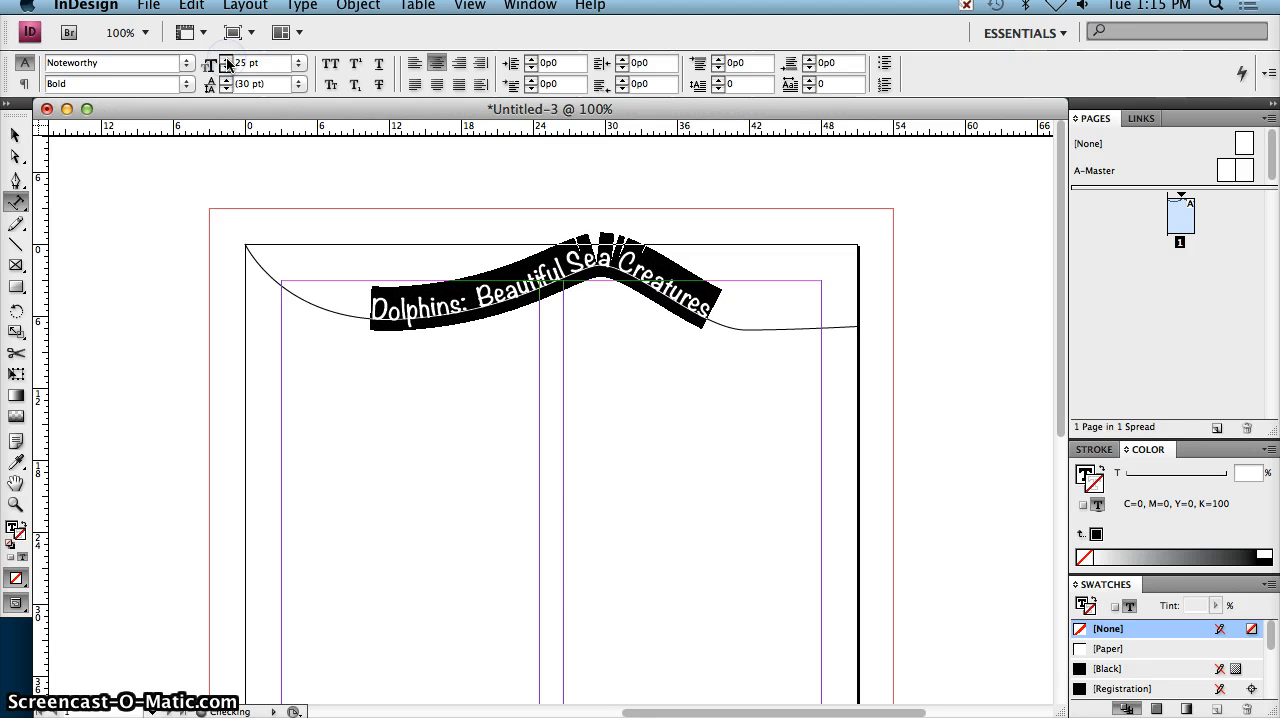
click(227, 59)
click(227, 59)
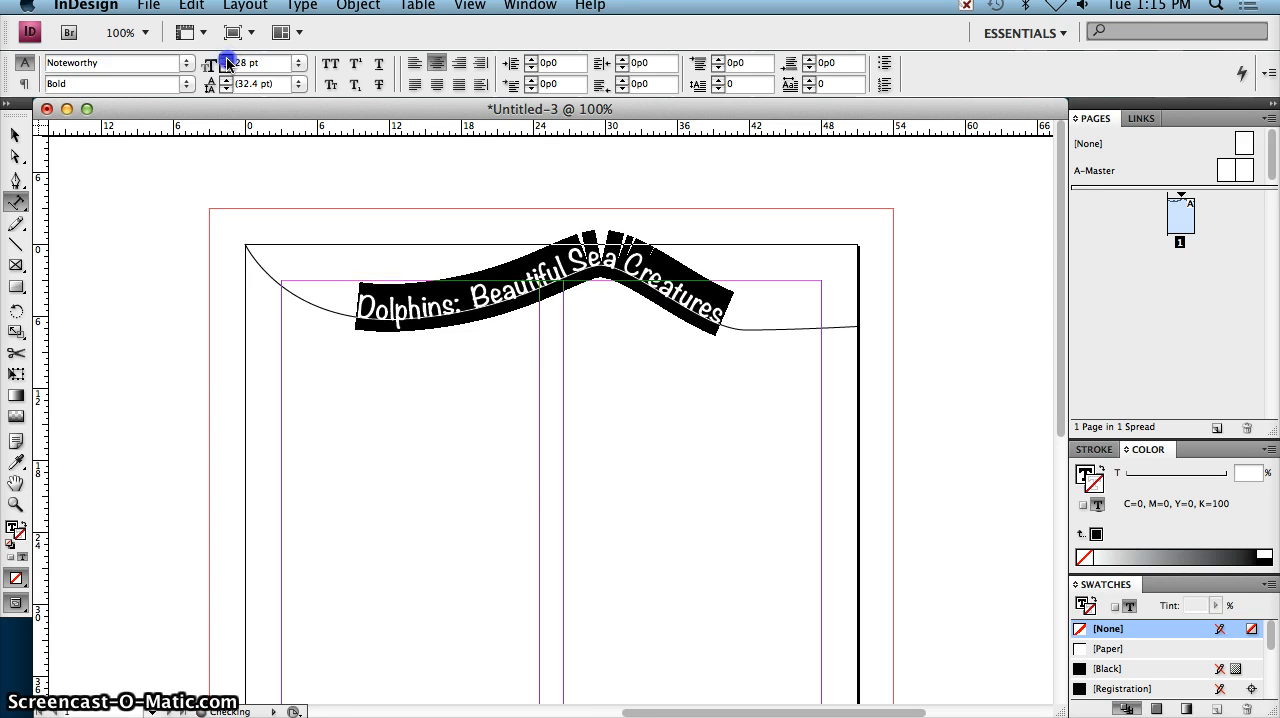
click(227, 60)
click(227, 60)
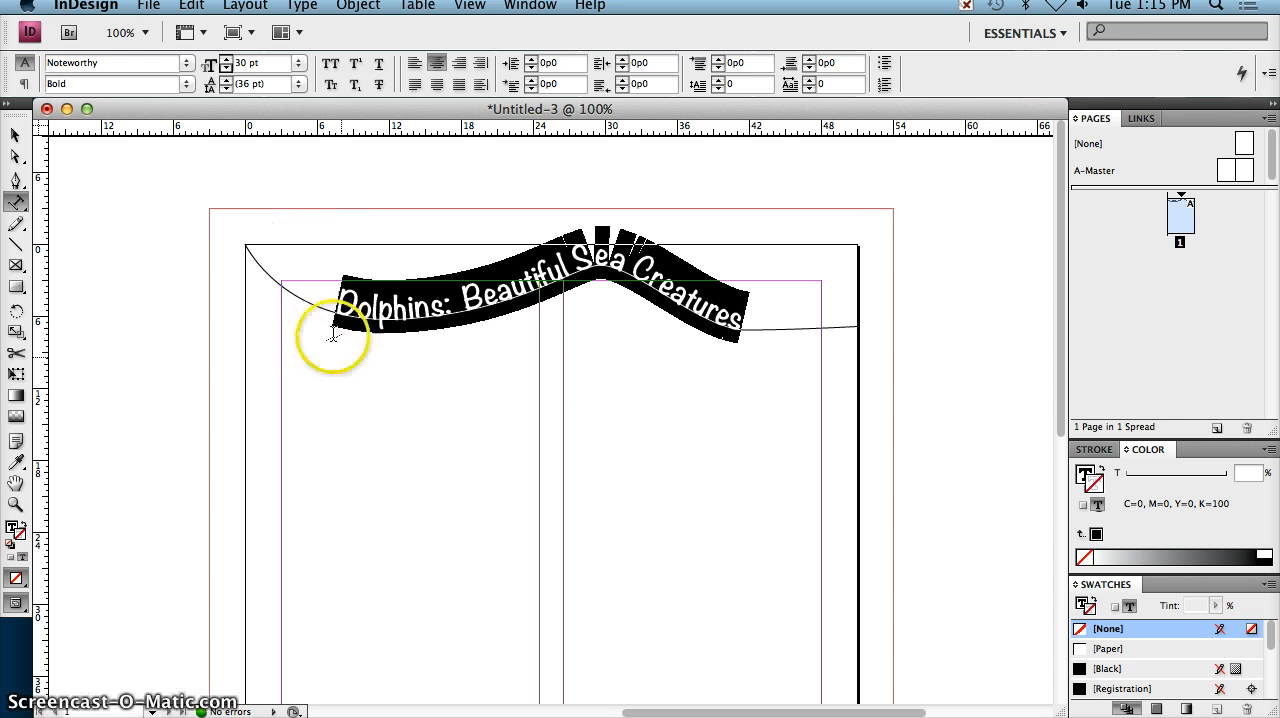
click(227, 60)
click(227, 60)
click(227, 60)
click(227, 60)
click(227, 60)
click(227, 60)
click(227, 60)
click(227, 60)
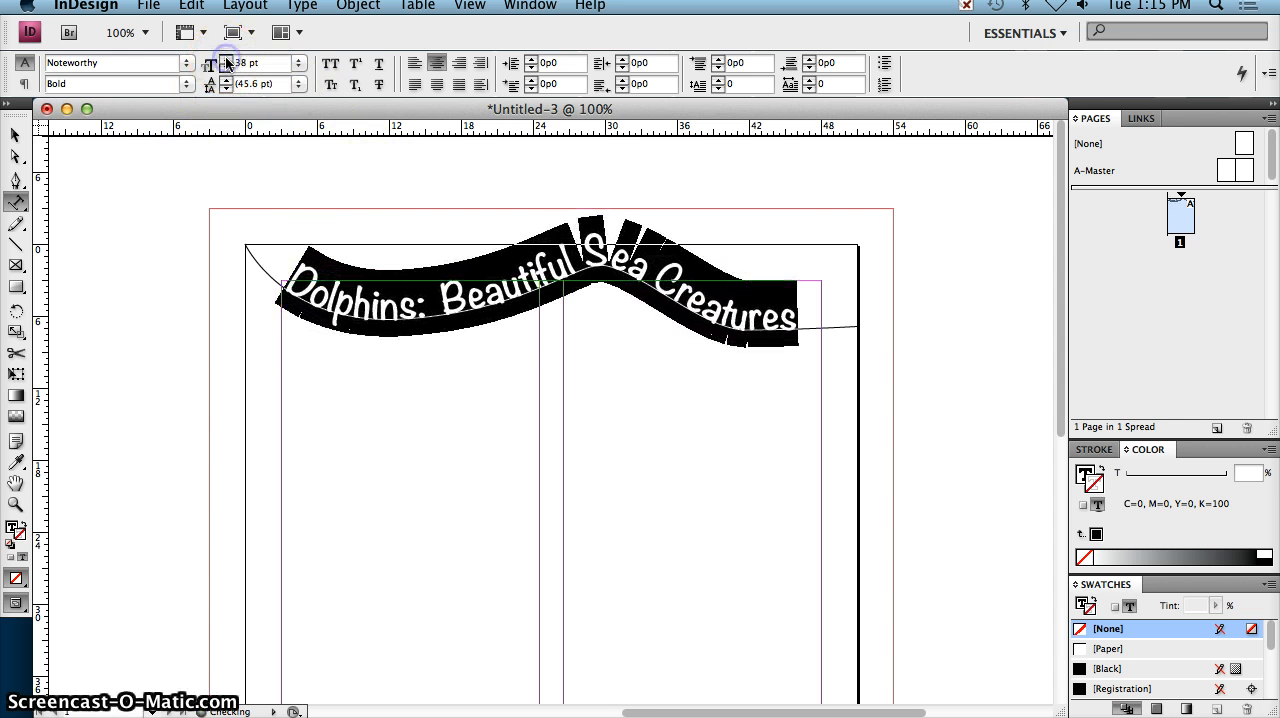
click(227, 60)
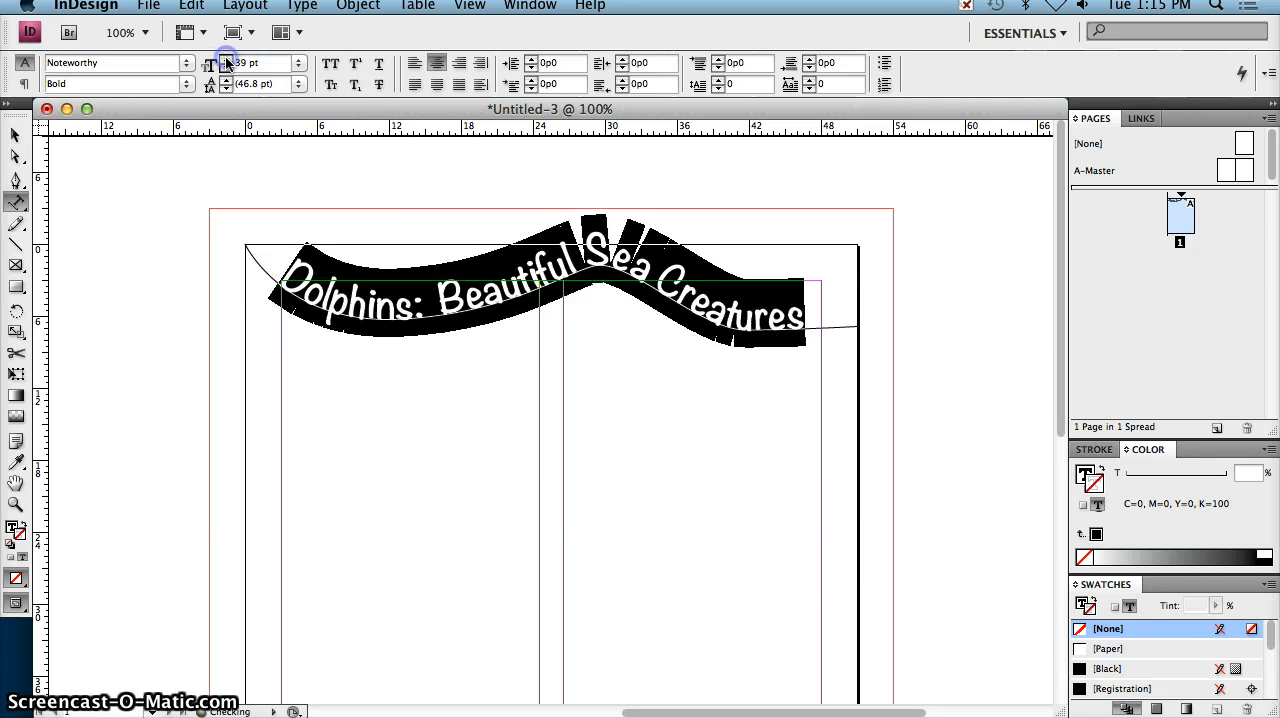
click(227, 60)
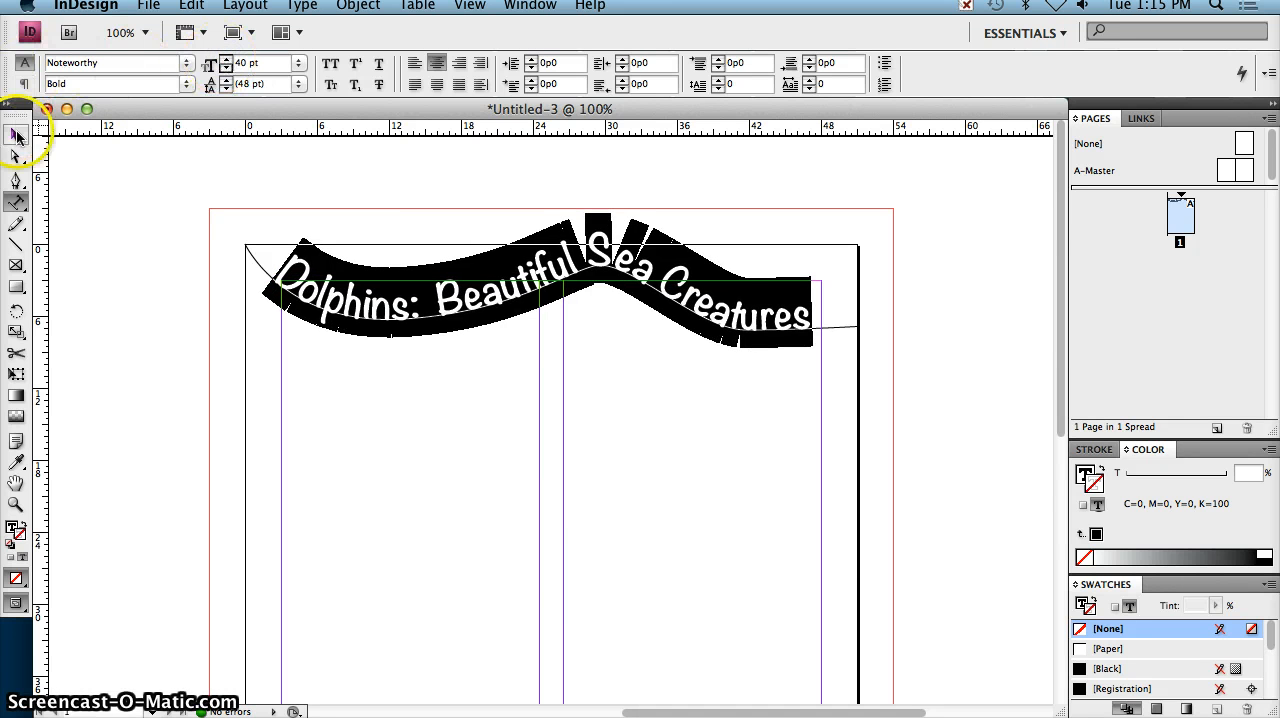
Step: Move the title and its path slightly down the page, to a Y position of 1p2, and deselect it
click(17, 135)
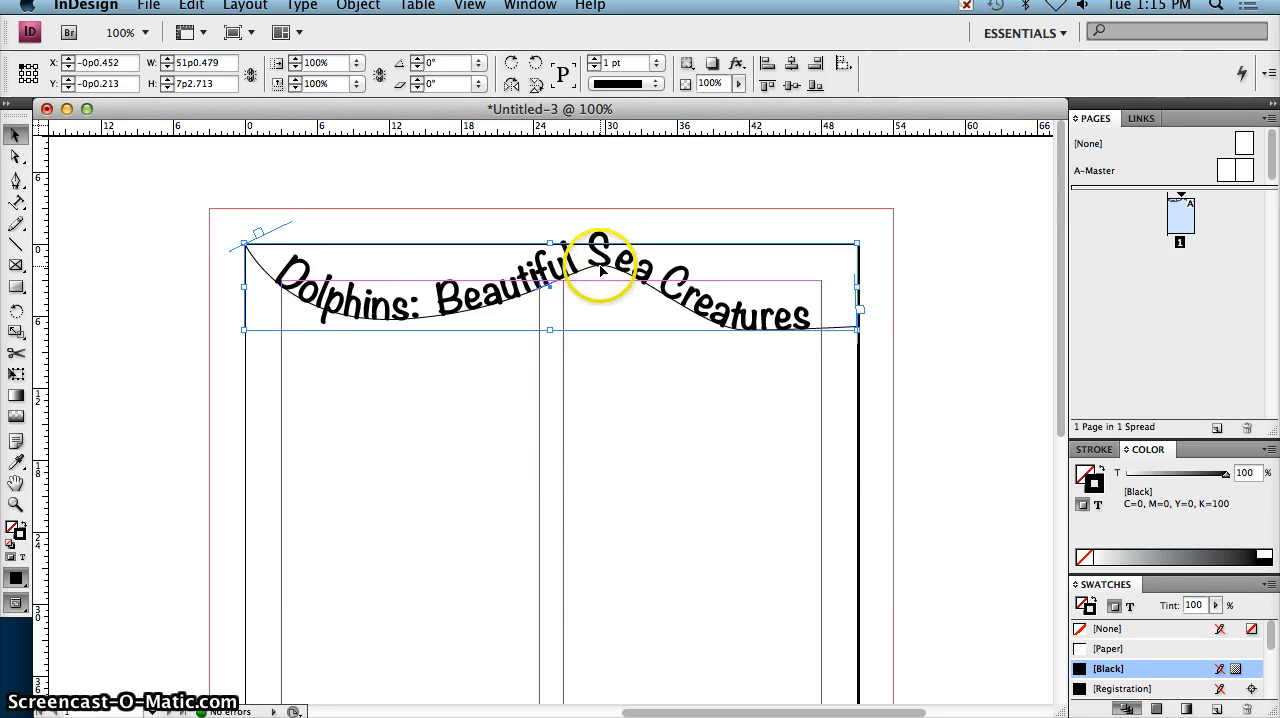
drag(598, 263, 600, 277)
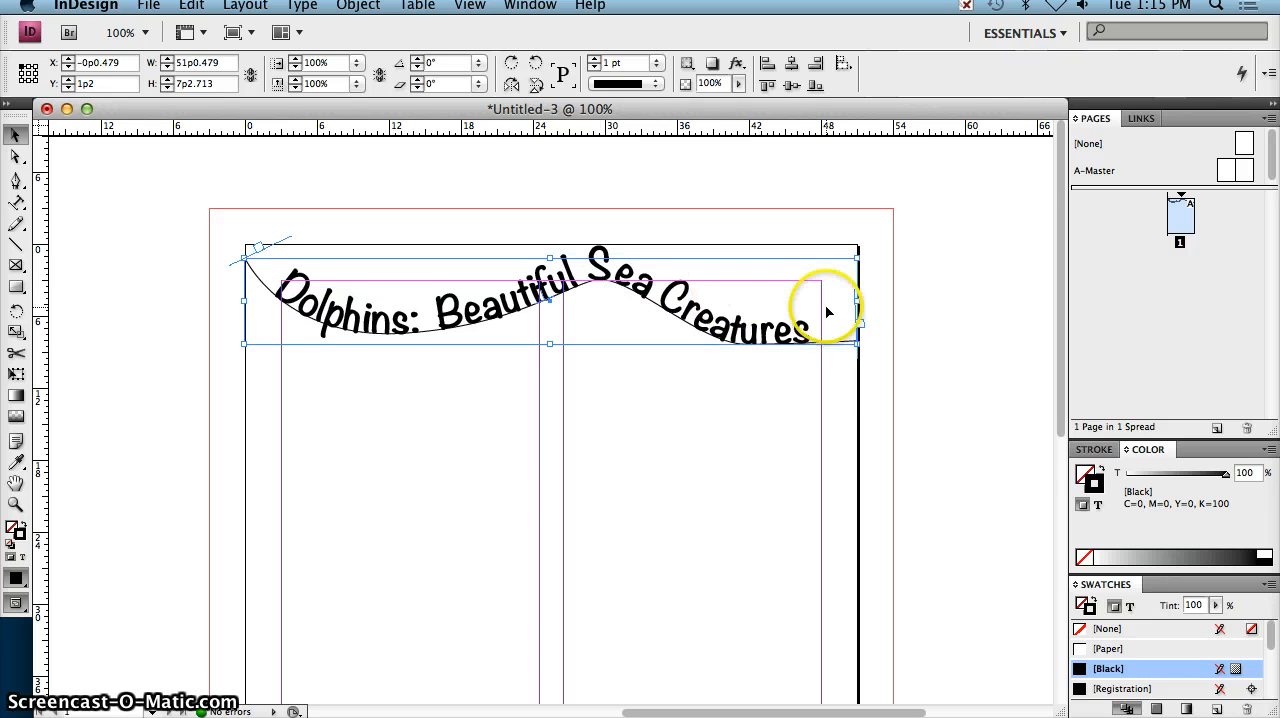
click(962, 283)
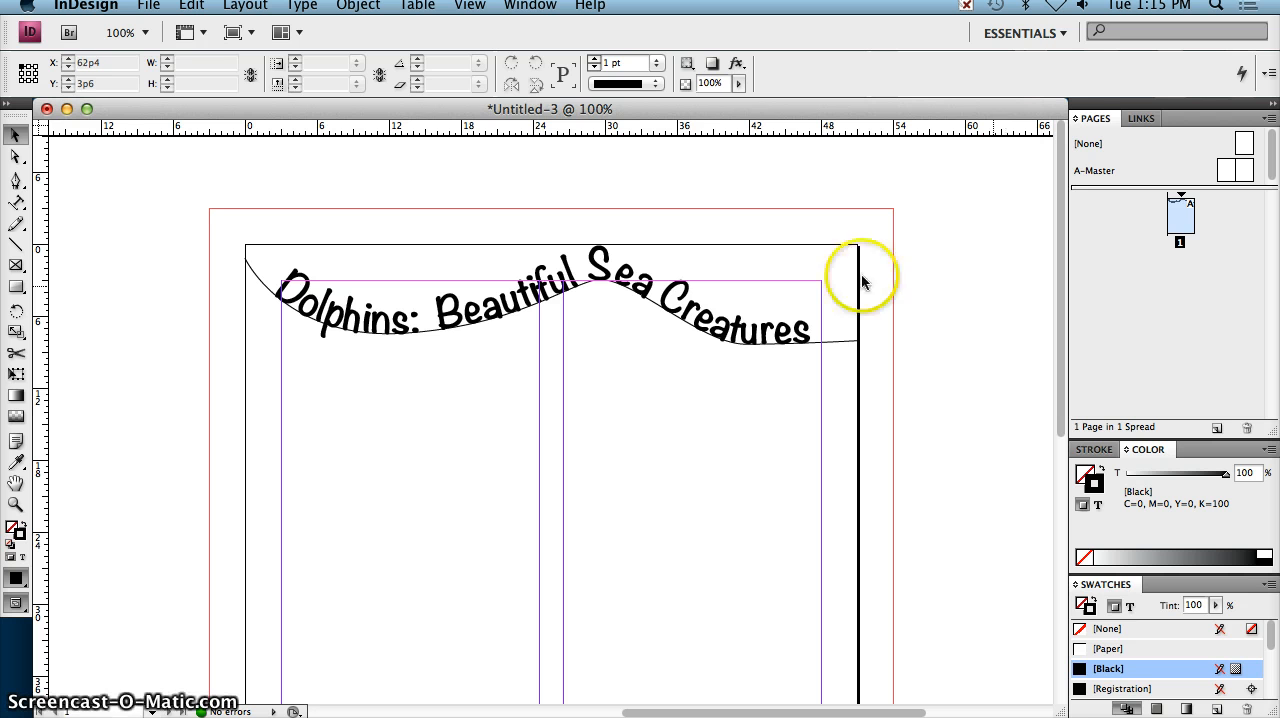
Step: Set the wavy path's stroke to None, applying the color to the container instead of the text, and deselect it
click(838, 345)
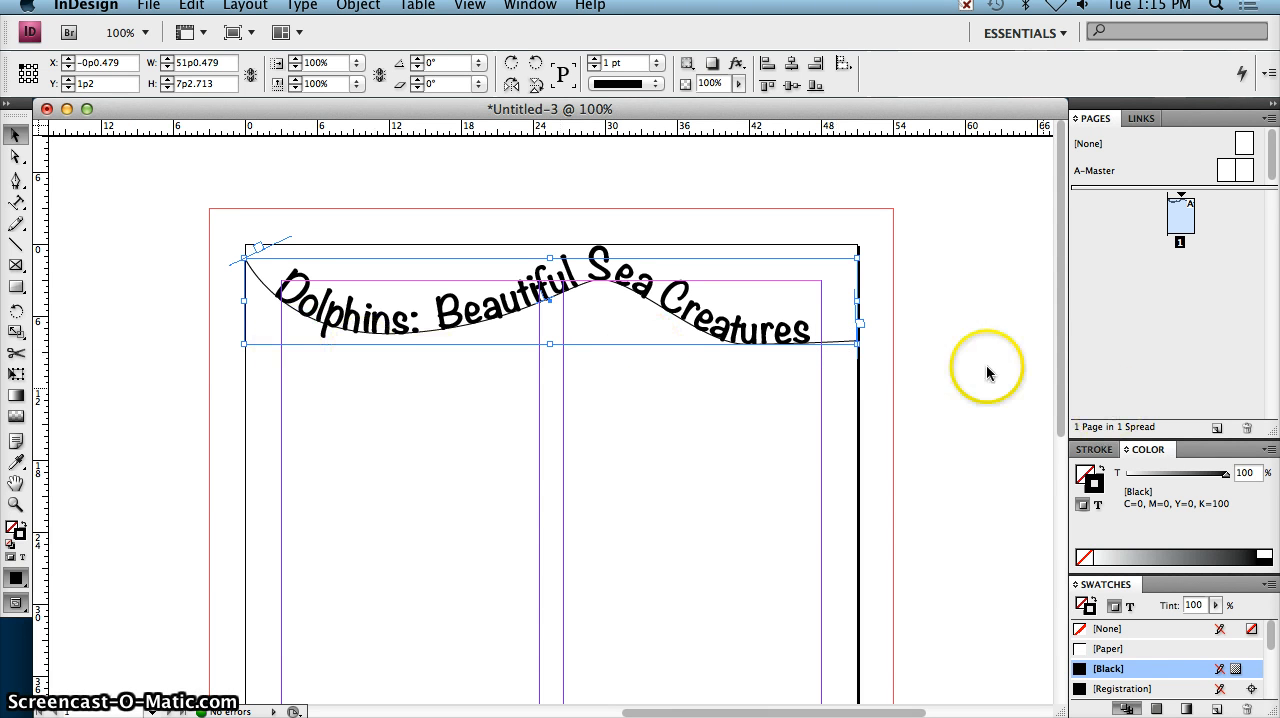
click(1098, 507)
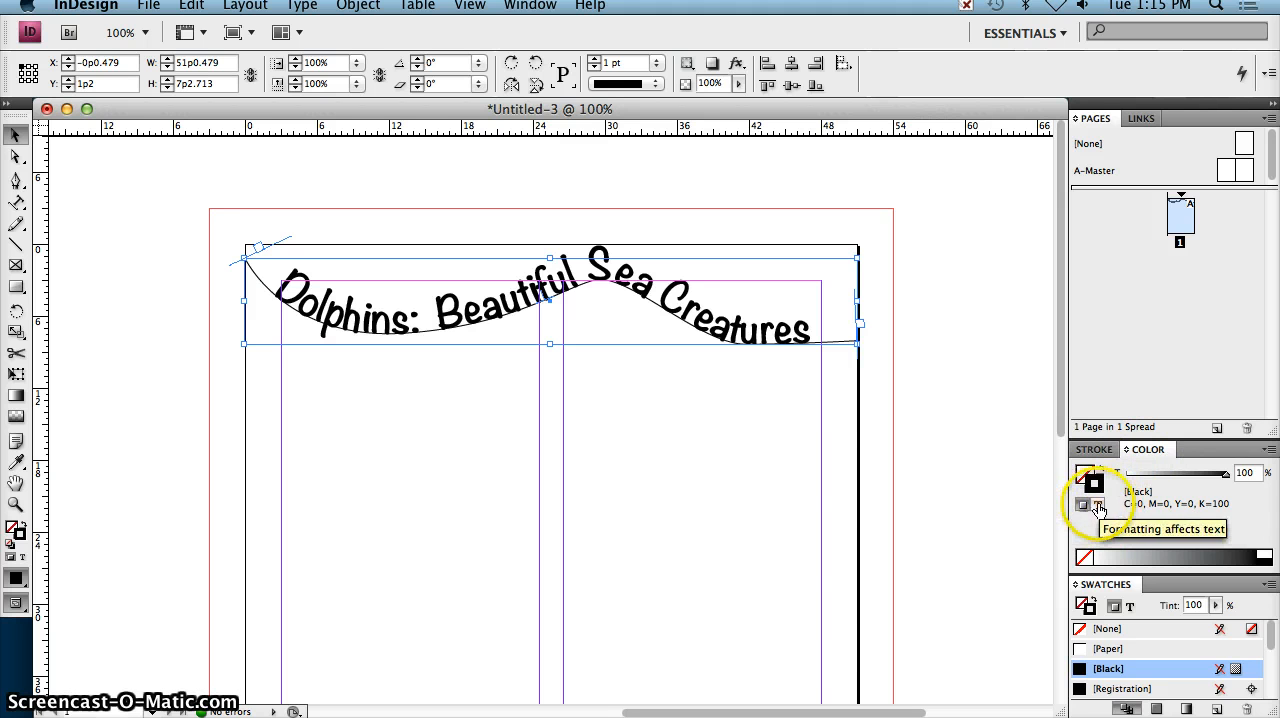
click(1082, 505)
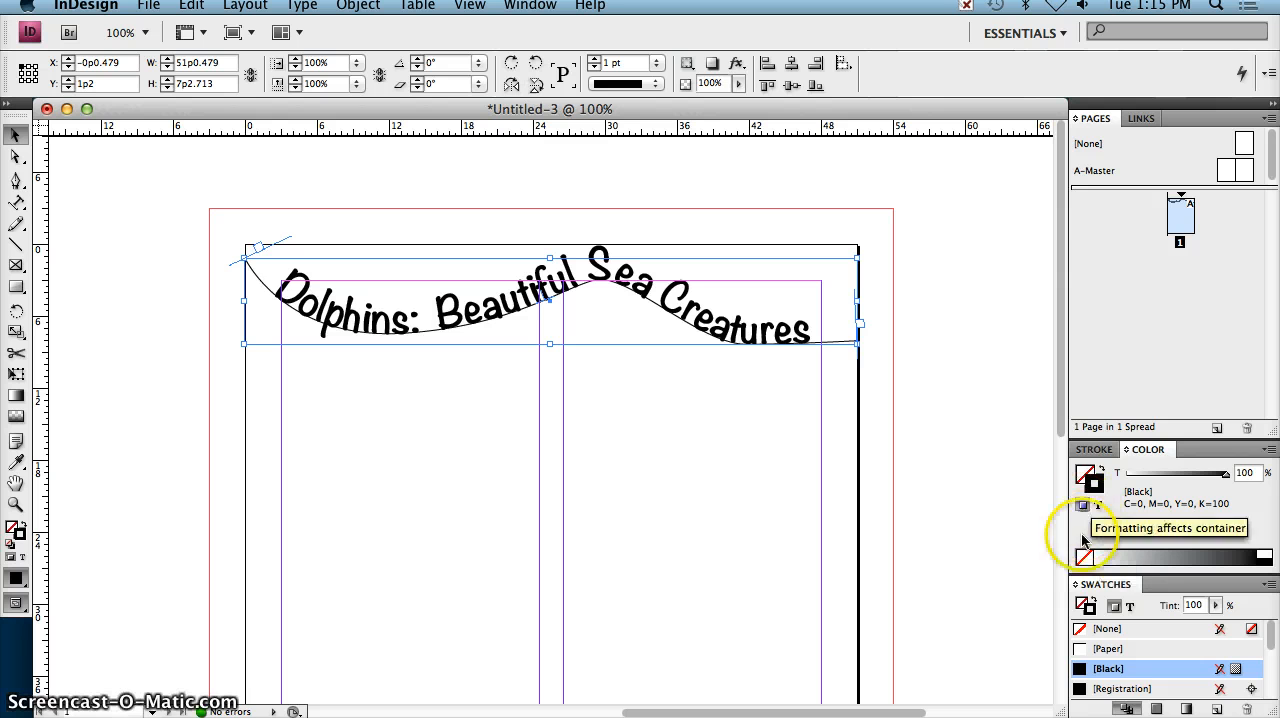
click(1084, 558)
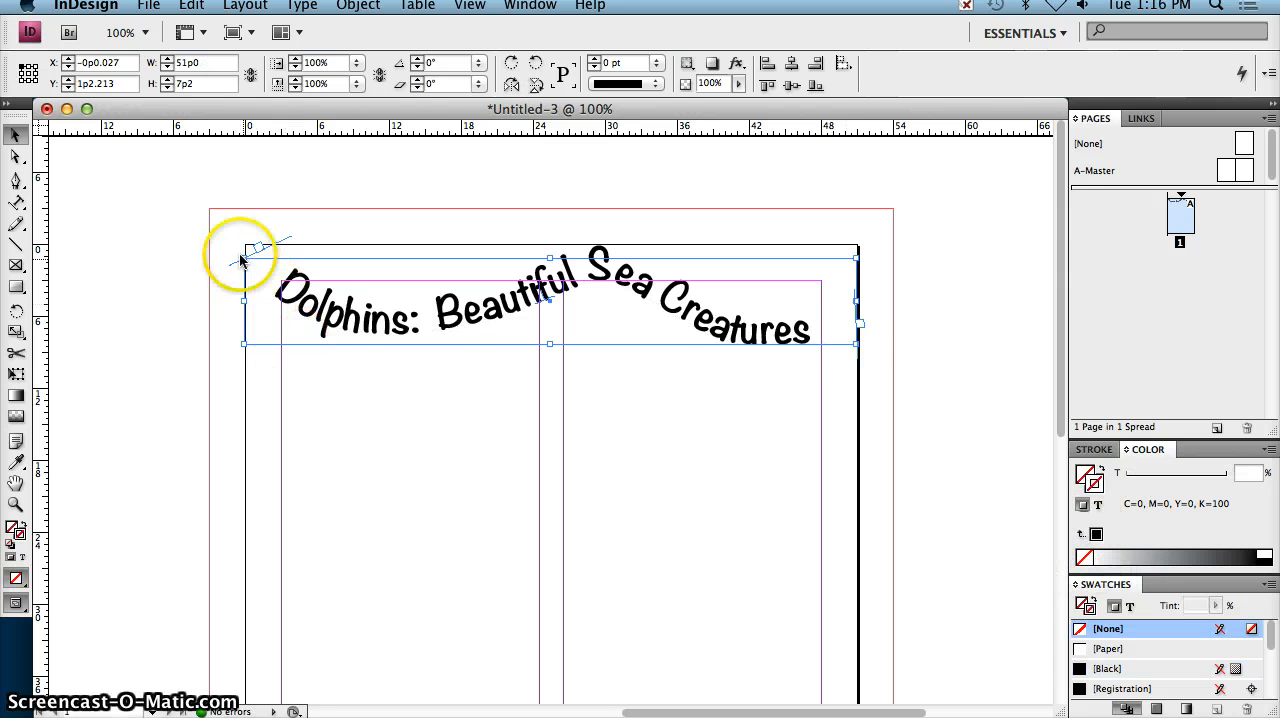
click(960, 320)
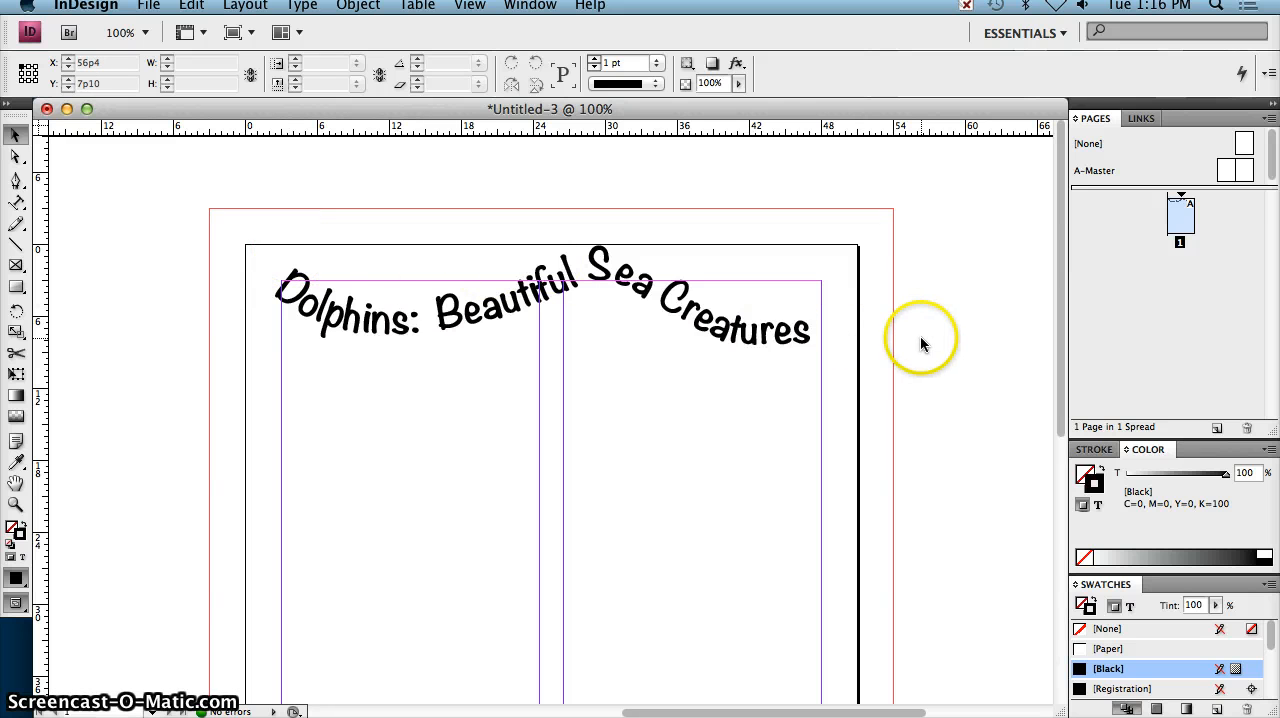
scroll(923, 340, down, 3)
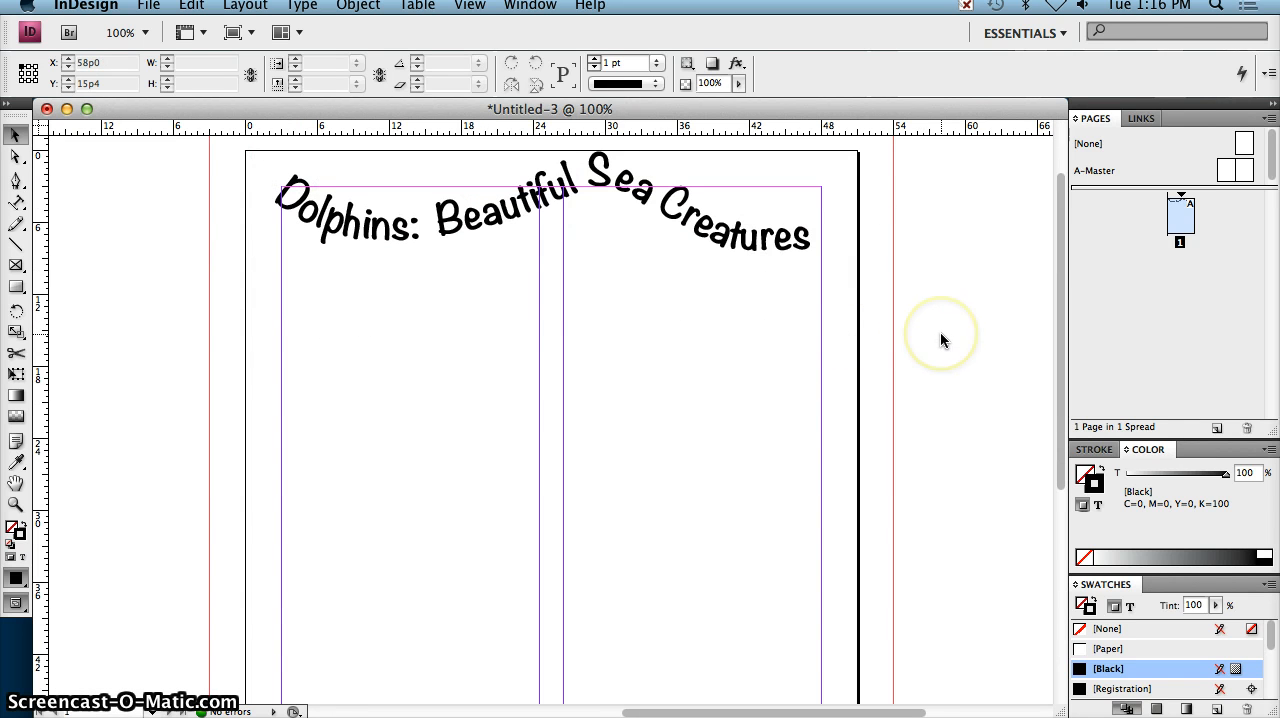